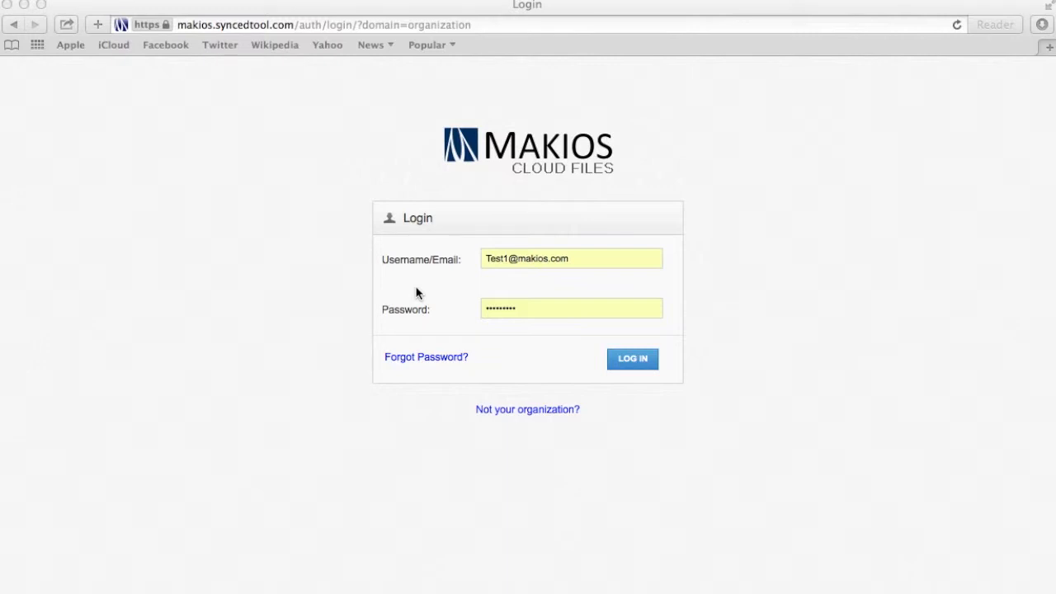
Log in to the organization's Makios Cloud Files portal with the entered username and password
{"action": "left_click", "coordinate": [626, 363]}
{"action": "left_click", "coordinate": [627, 363]}
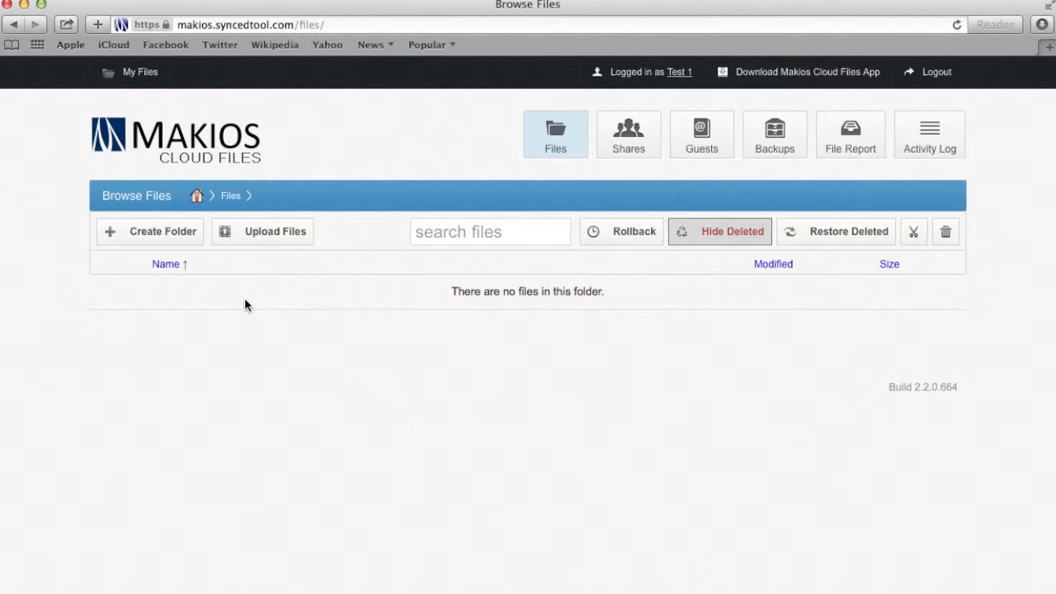
Create a new folder named 'Test' in the empty file list
{"action": "left_click", "coordinate": [134, 265]}
{"action": "left_click", "coordinate": [172, 240]}
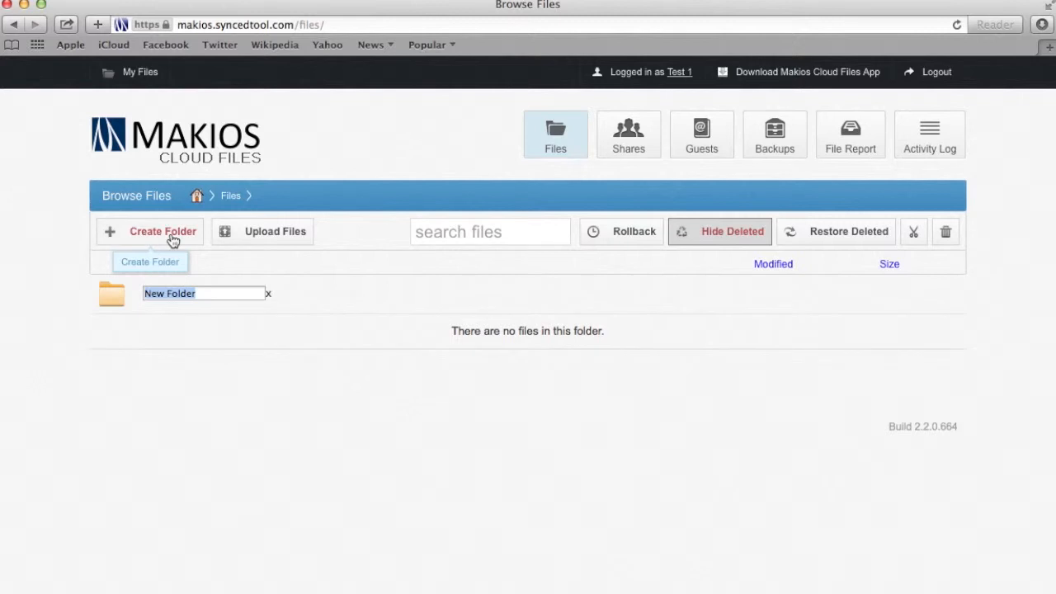
{"action": "type", "text": "Test"}
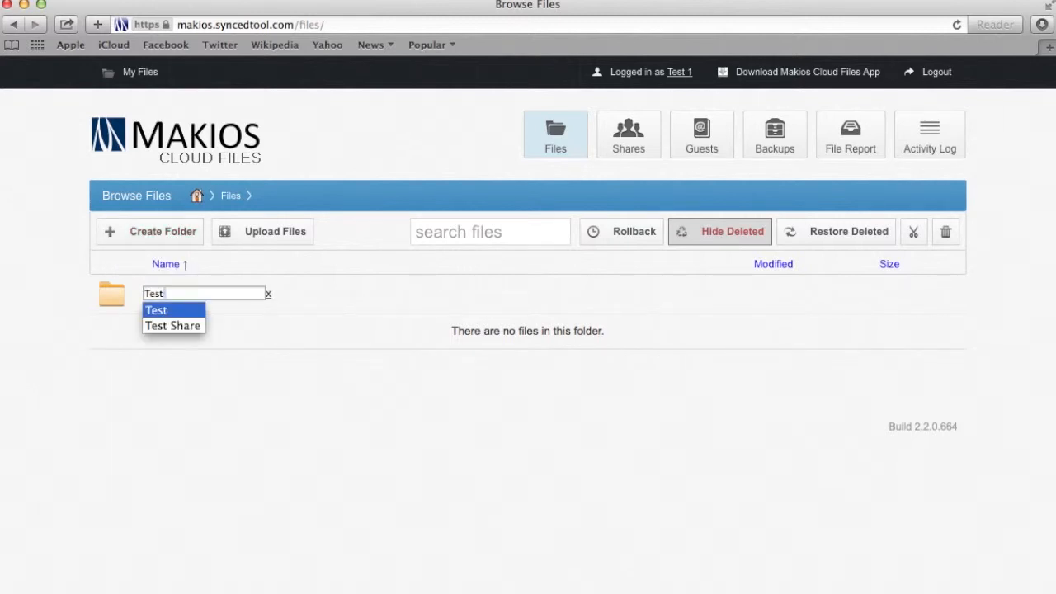
{"action": "key", "text": "Return"}
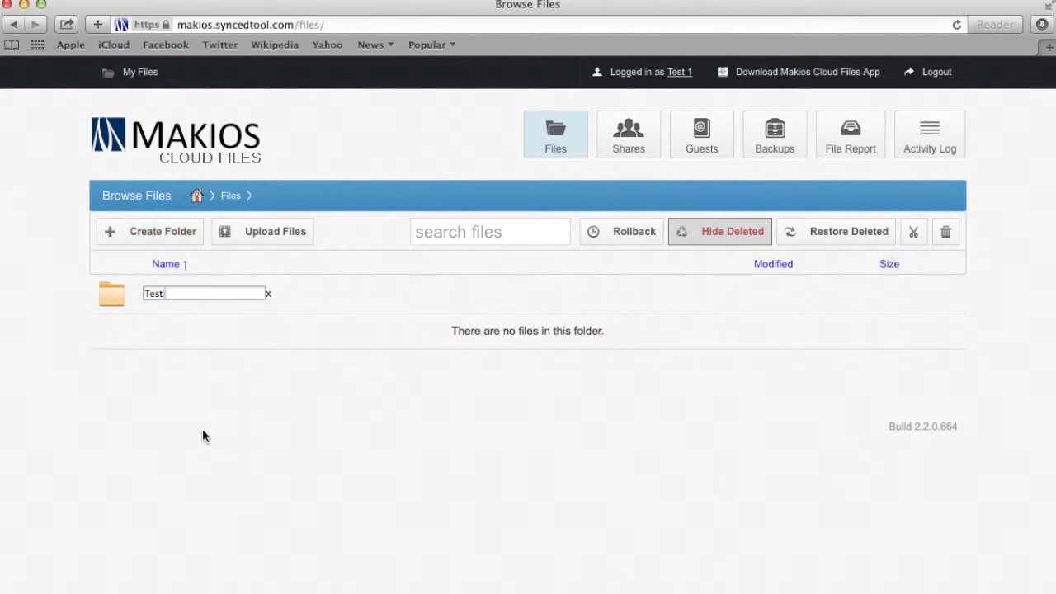
{"action": "key", "text": "Return"}
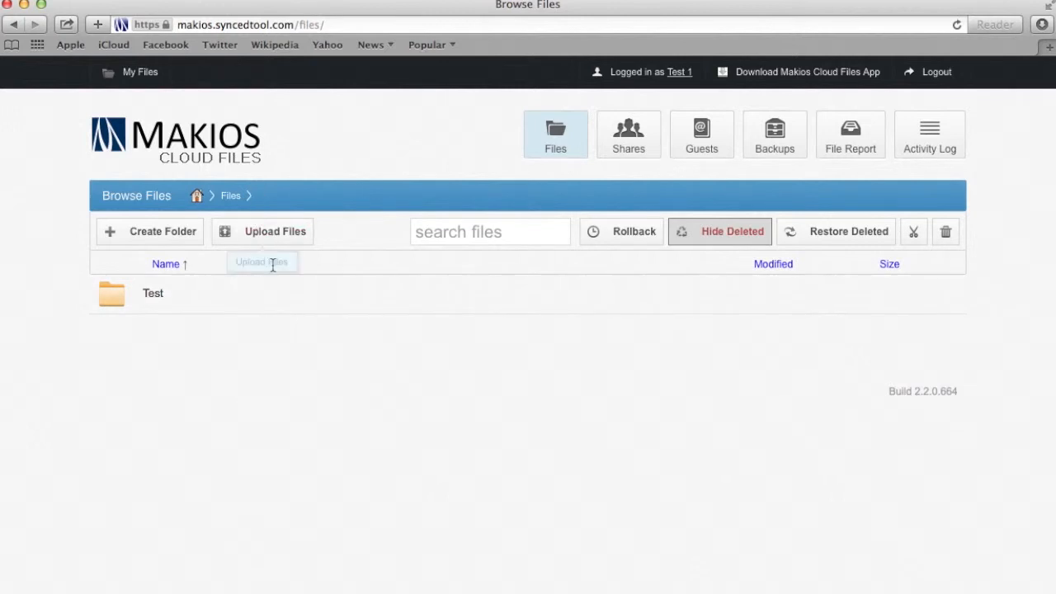
Upload Test1.rtf from Documents so it appears beside the Test folder
{"action": "left_click", "coordinate": [270, 233]}
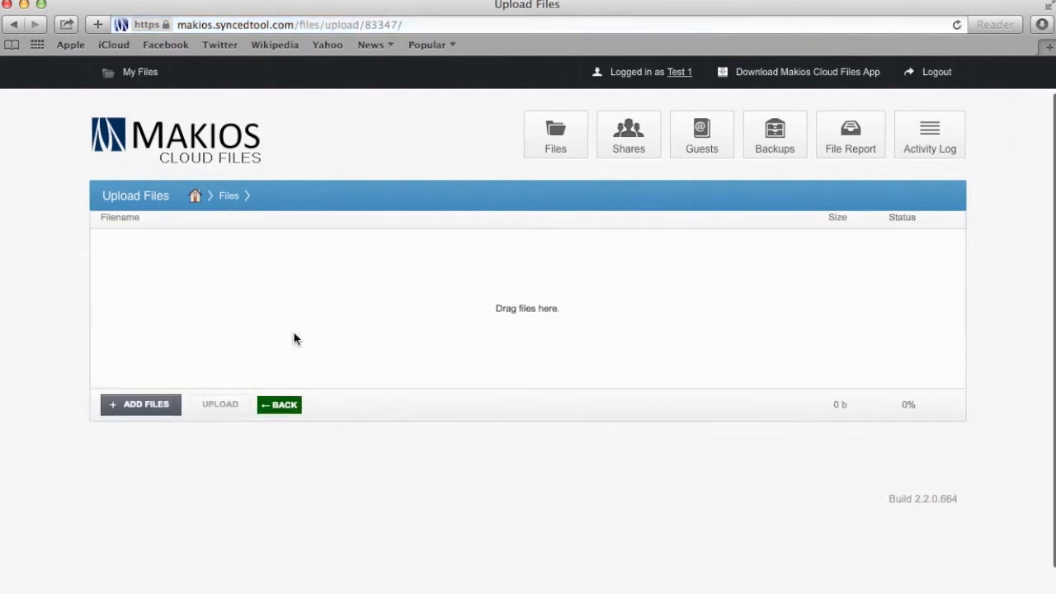
{"action": "left_click", "coordinate": [154, 454]}
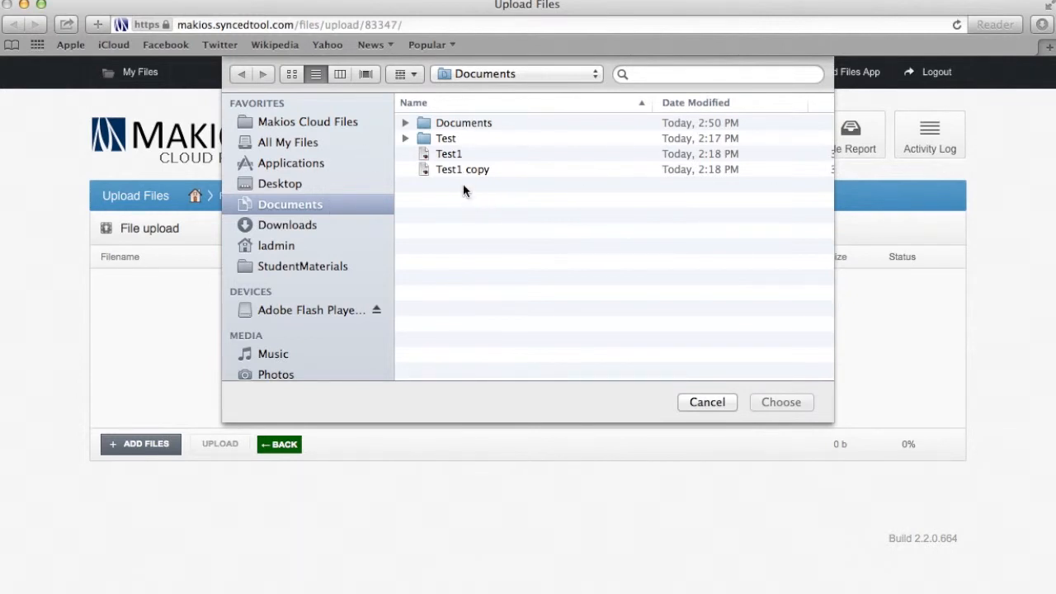
{"action": "double_click", "coordinate": [463, 152]}
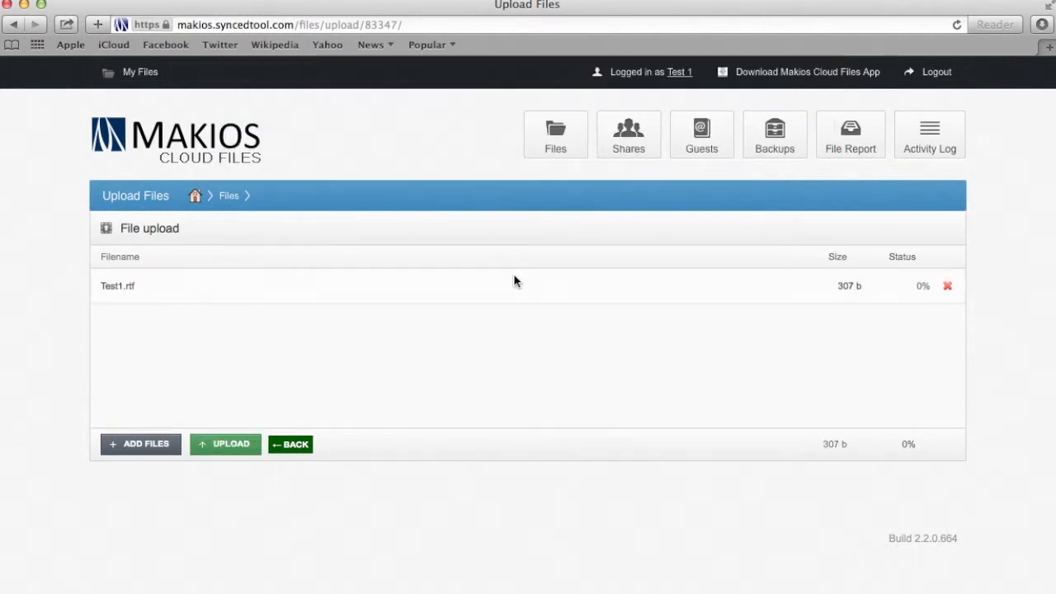
{"action": "left_click", "coordinate": [207, 449]}
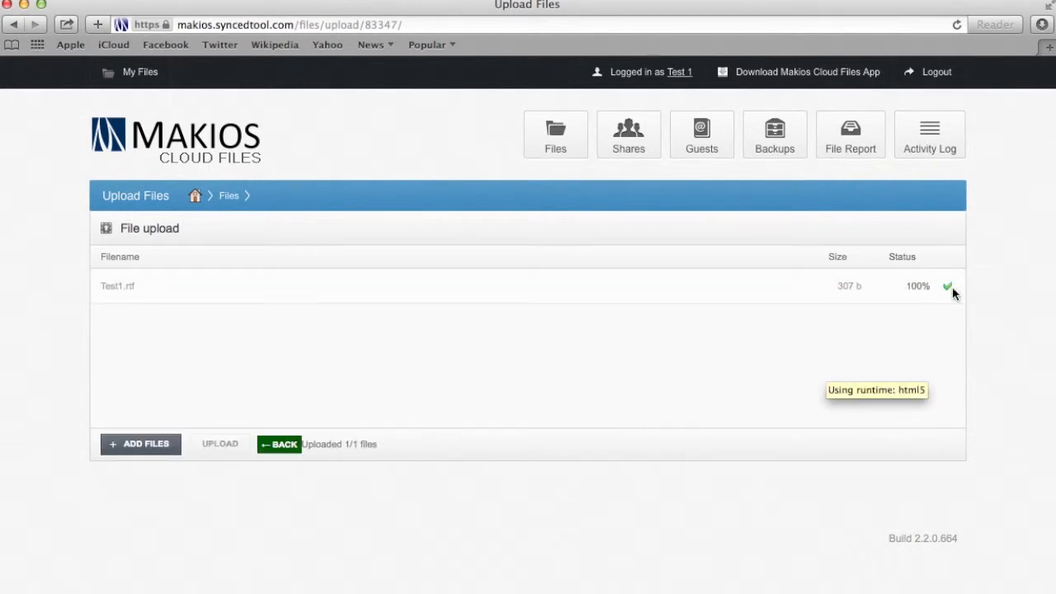
{"action": "left_click", "coordinate": [281, 444]}
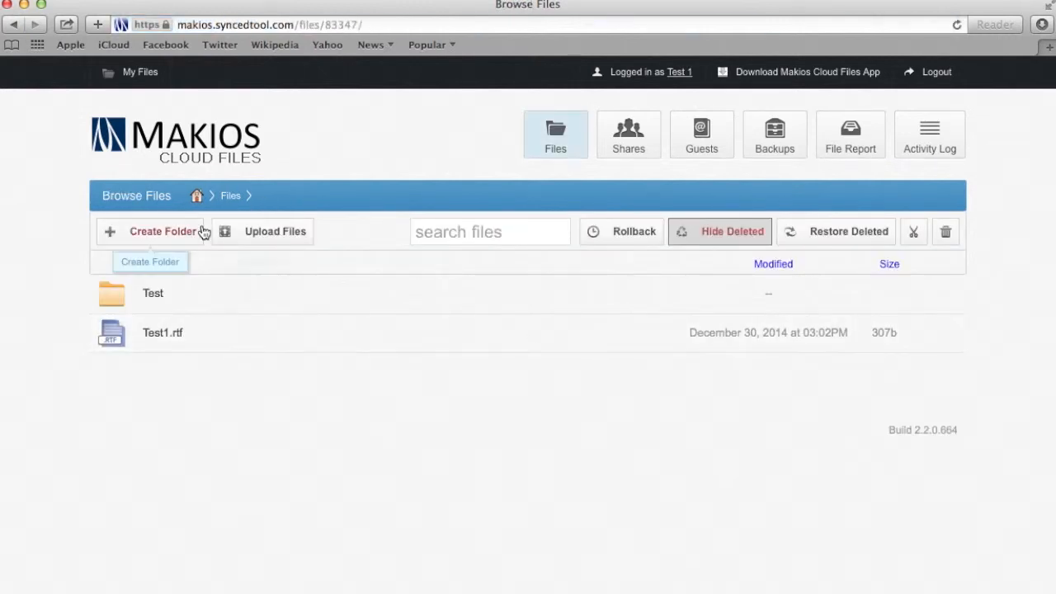
{"action": "left_click", "coordinate": [264, 233]}
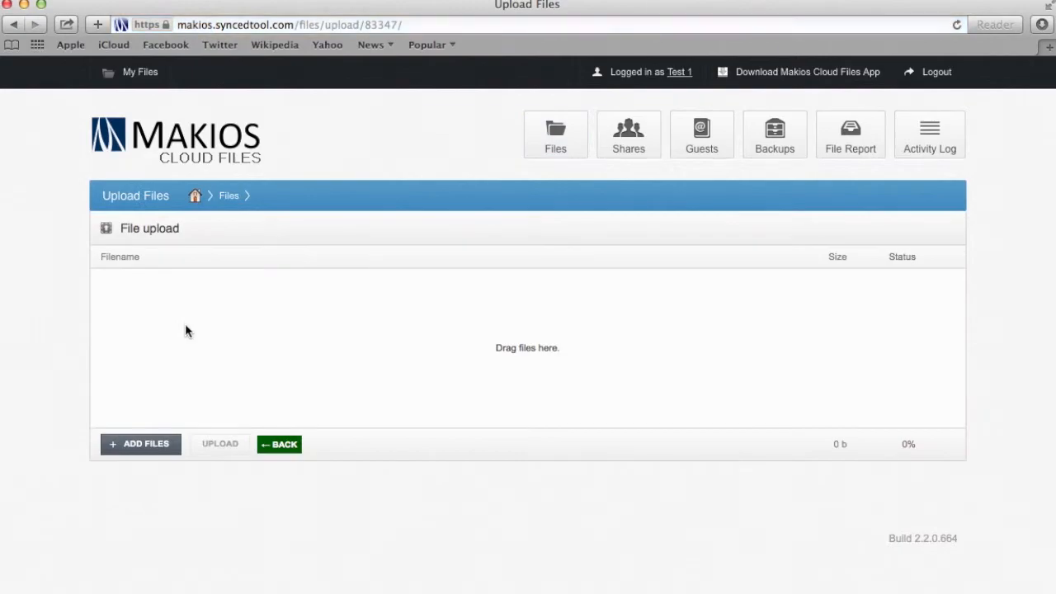
Drag Test1 copy.rtf from Finder's Documents onto the upload page and upload it
{"action": "key", "text": "ctrl+Up"}
{"action": "left_click", "coordinate": [461, 384]}
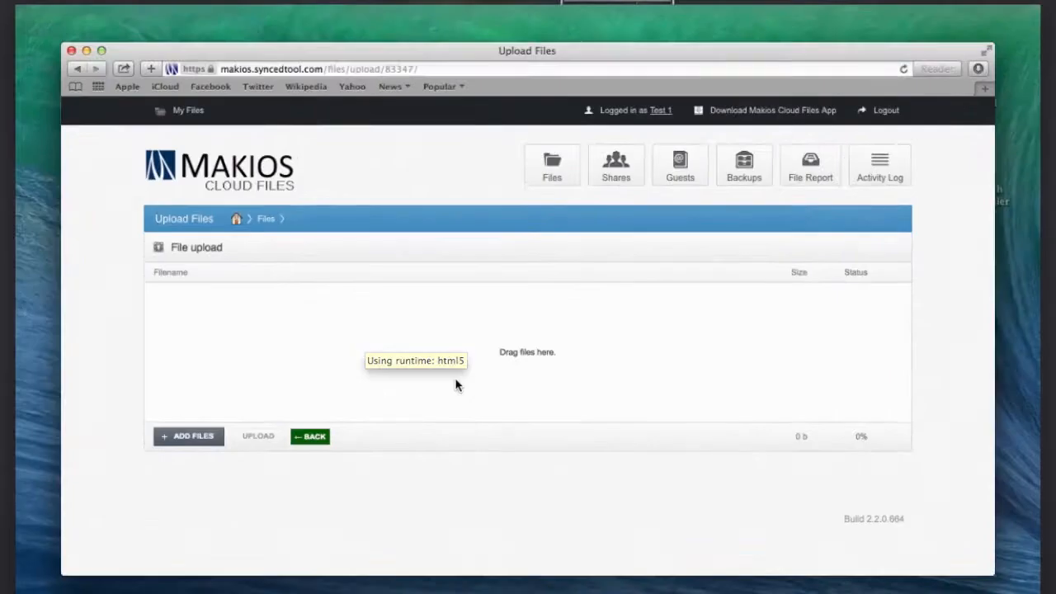
{"action": "left_click", "coordinate": [30, 592]}
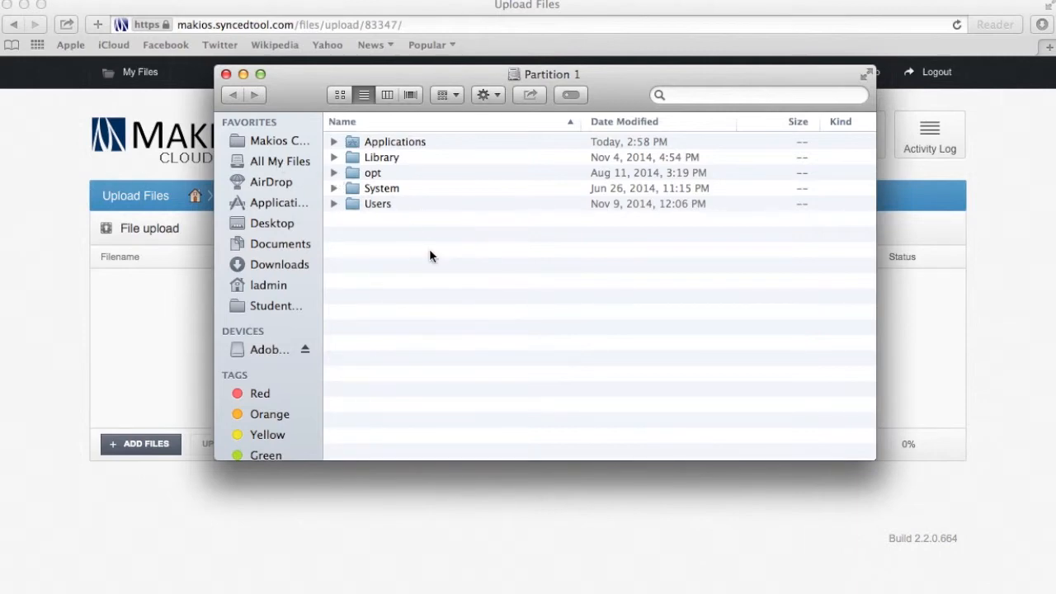
{"action": "left_click", "coordinate": [277, 243]}
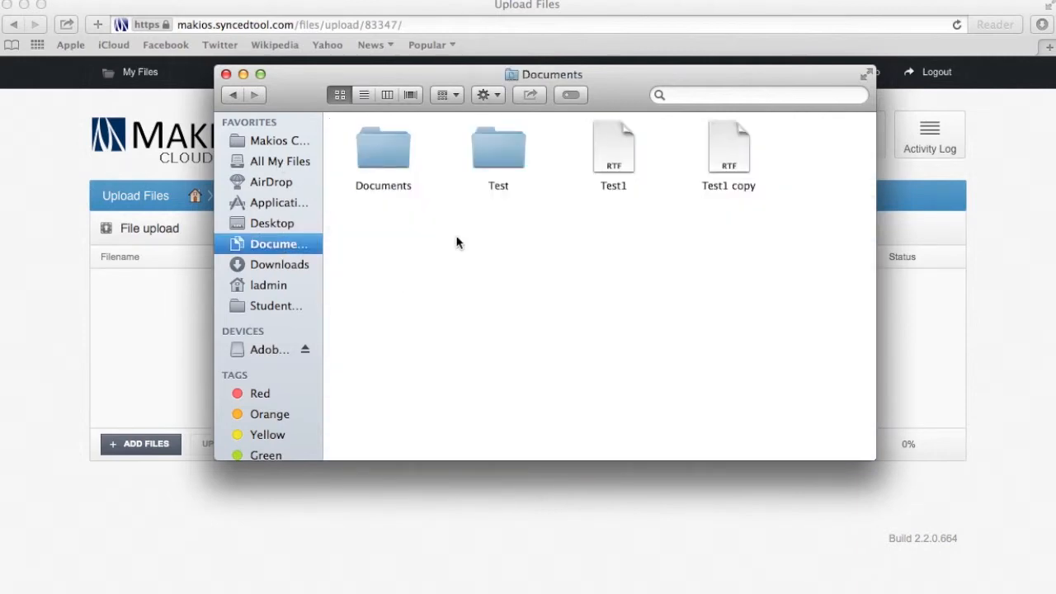
{"action": "left_click_drag", "start_coordinate": [731, 157], "coordinate": [141, 321]}
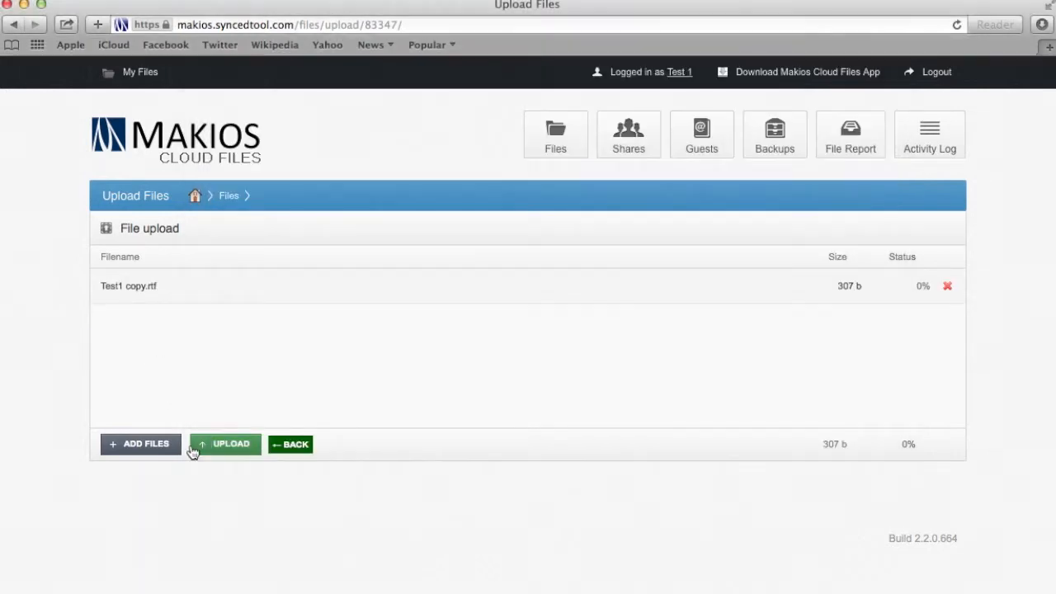
{"action": "left_click", "coordinate": [195, 451]}
{"action": "left_click", "coordinate": [219, 449]}
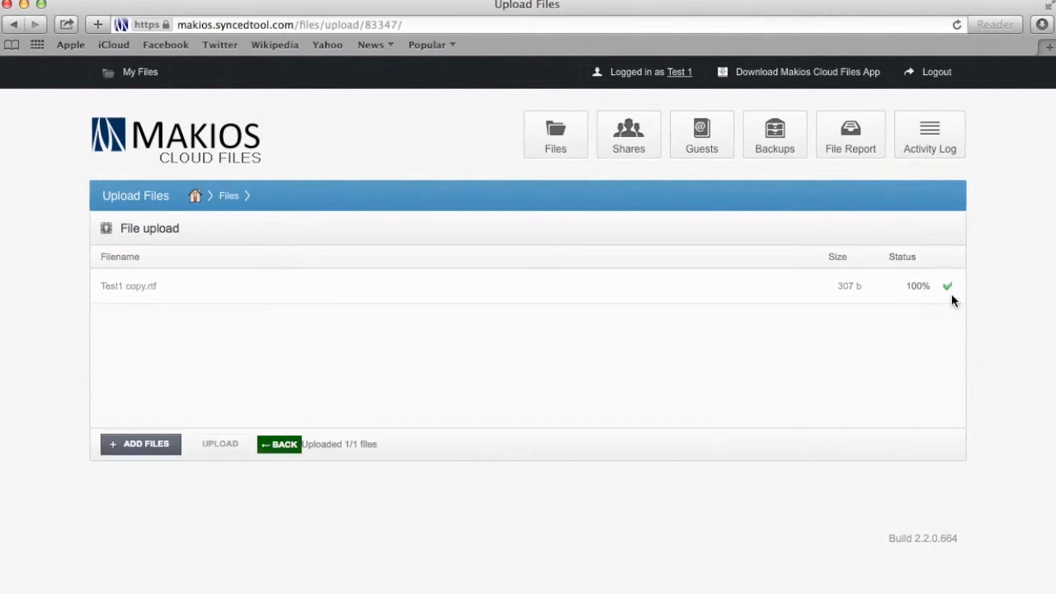
{"action": "left_click", "coordinate": [277, 451]}
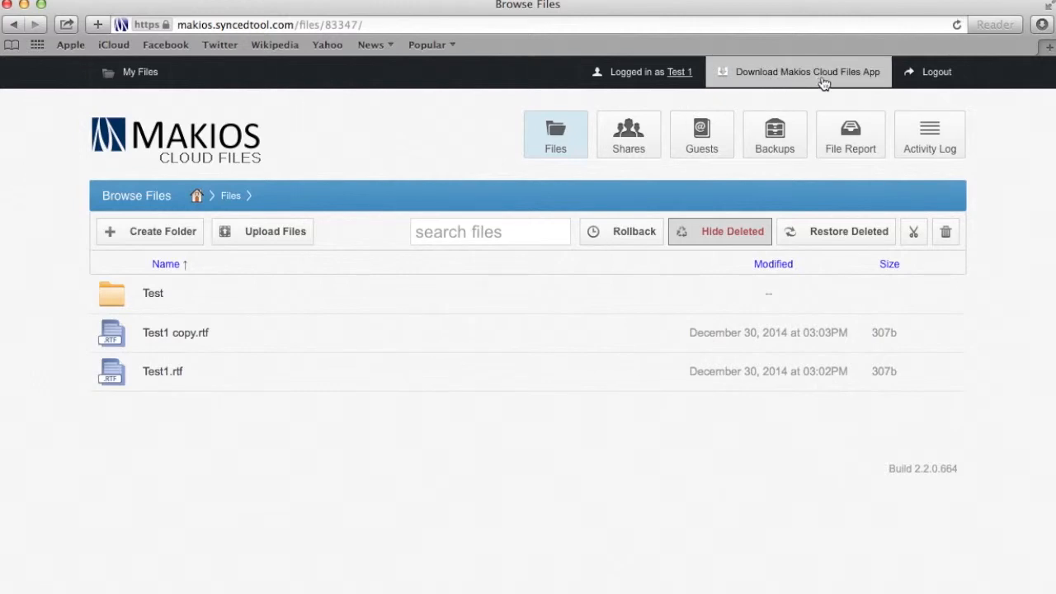
Download the Makios Cloud Files Mac app and launch its installer from Downloads
{"action": "left_click", "coordinate": [852, 77]}
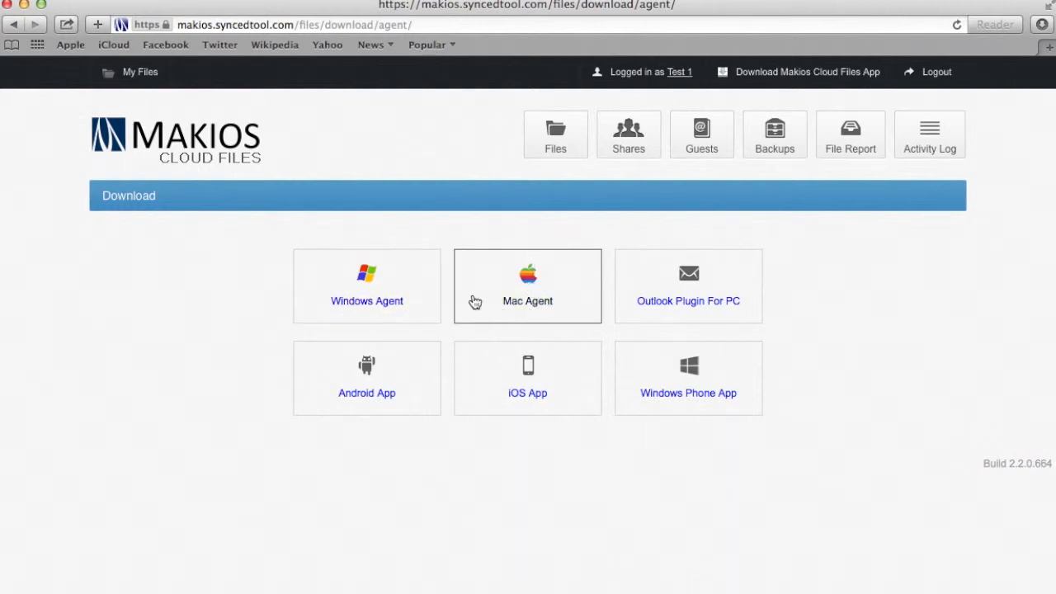
{"action": "left_click", "coordinate": [1045, 25]}
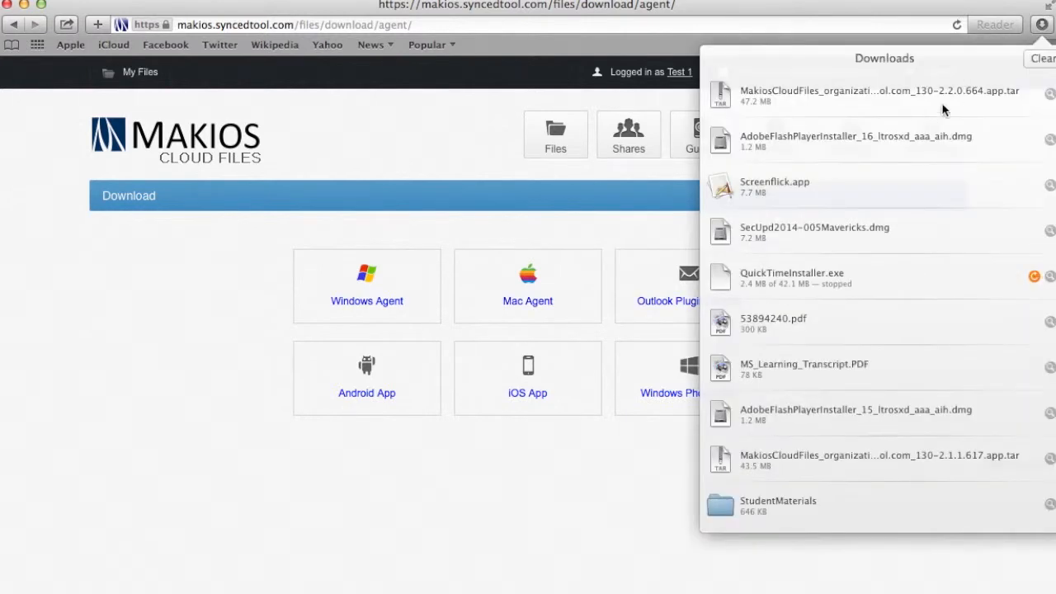
{"action": "left_click", "coordinate": [943, 107]}
{"action": "left_click", "coordinate": [594, 229]}
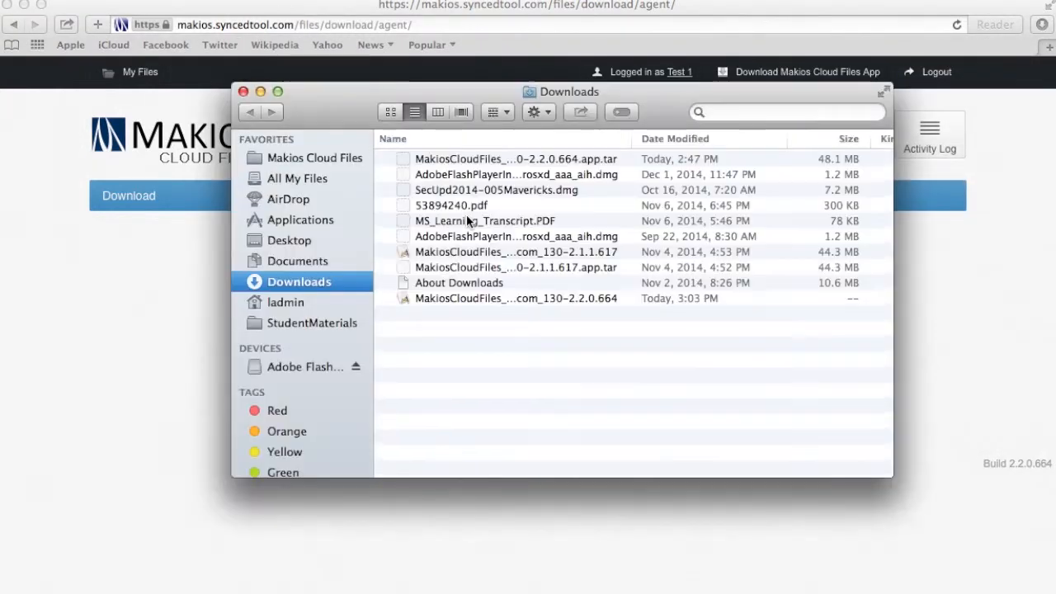
{"action": "double_click", "coordinate": [471, 300]}
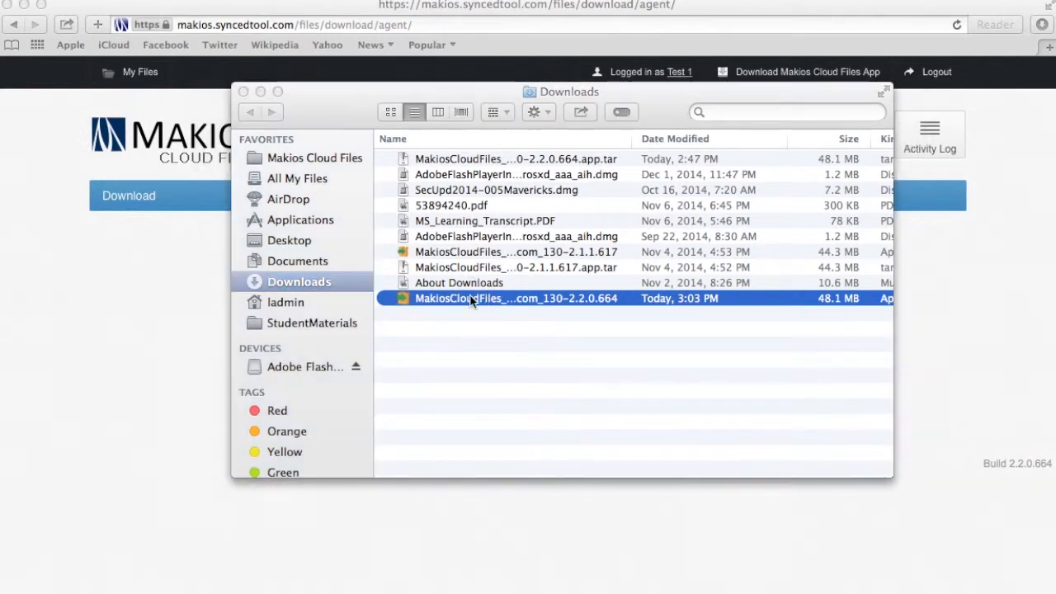
Approve opening the installer with the administrator password and bring up the Setup Wizard
{"action": "left_click", "coordinate": [260, 93]}
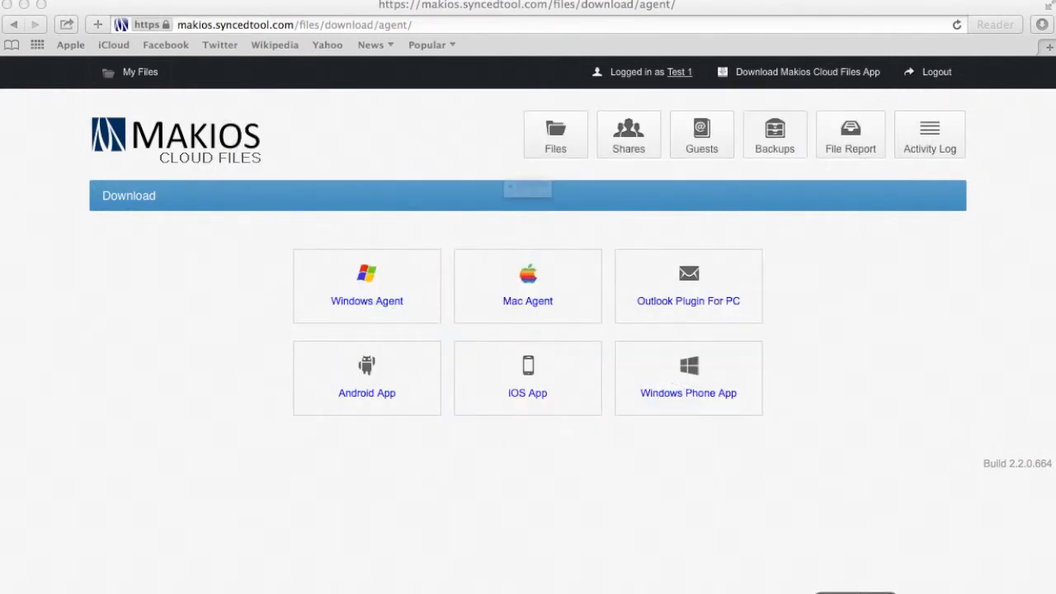
{"action": "left_click", "coordinate": [645, 243]}
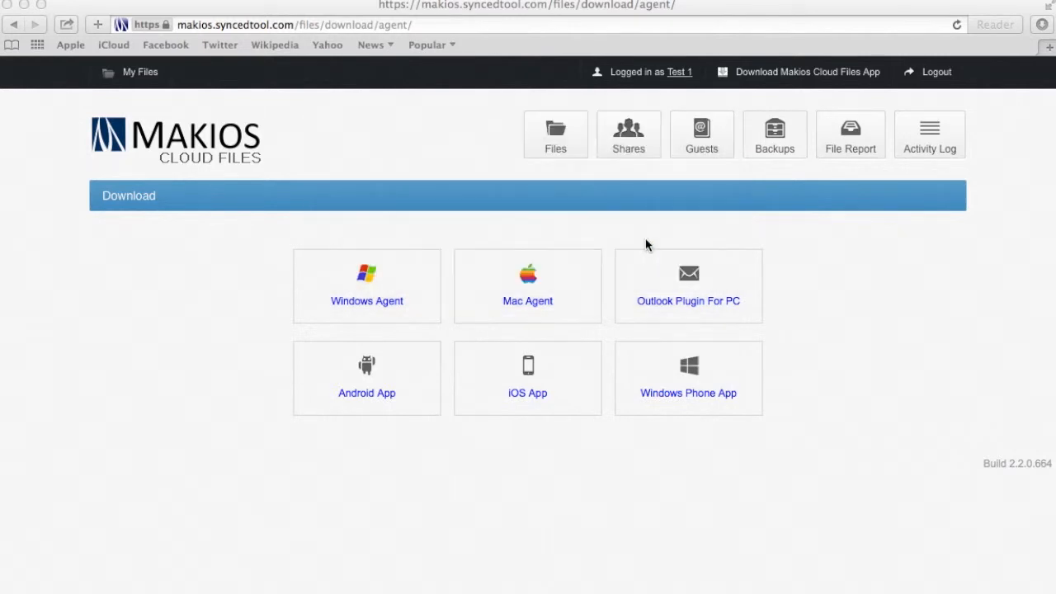
{"action": "left_click", "coordinate": [533, 237]}
{"action": "type", "text": "******"}
{"action": "key", "text": "BackSpace"}
{"action": "key", "text": "BackSpace"}
{"action": "key", "text": "BackSpace"}
{"action": "key", "text": "BackSpace"}
{"action": "key", "text": "BackSpace"}
{"action": "key", "text": "BackSpace"}
{"action": "type", "text": "********"}
{"action": "key", "text": "Return"}
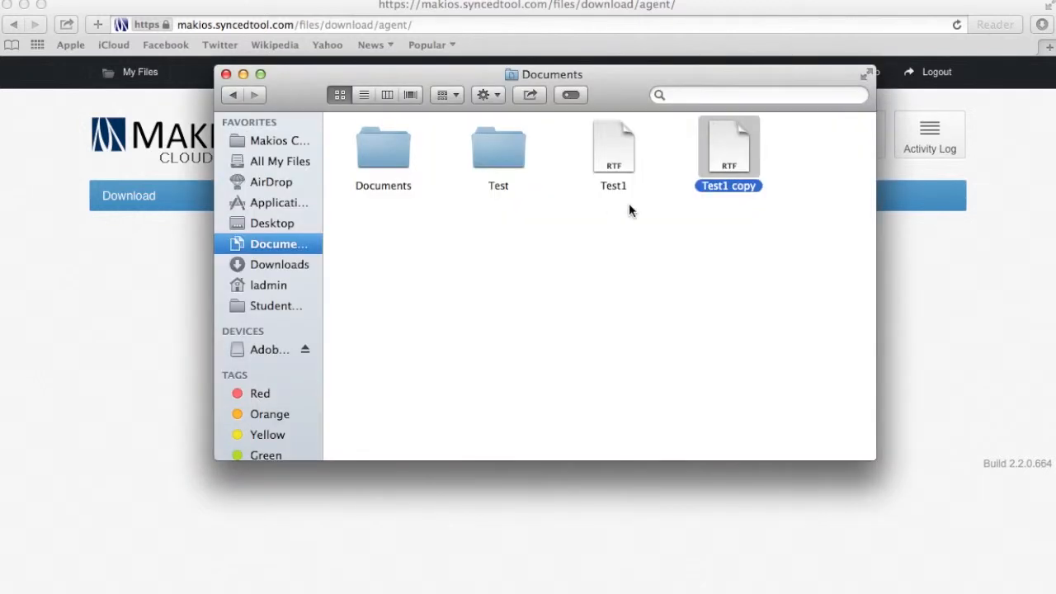
{"action": "left_click", "coordinate": [243, 74]}
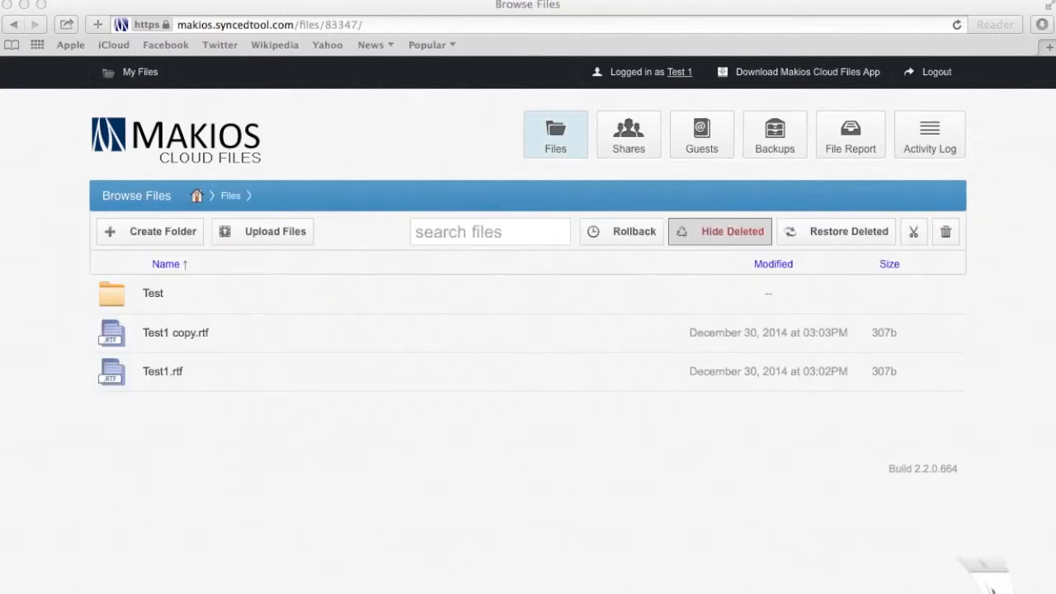
{"action": "left_click", "coordinate": [993, 590]}
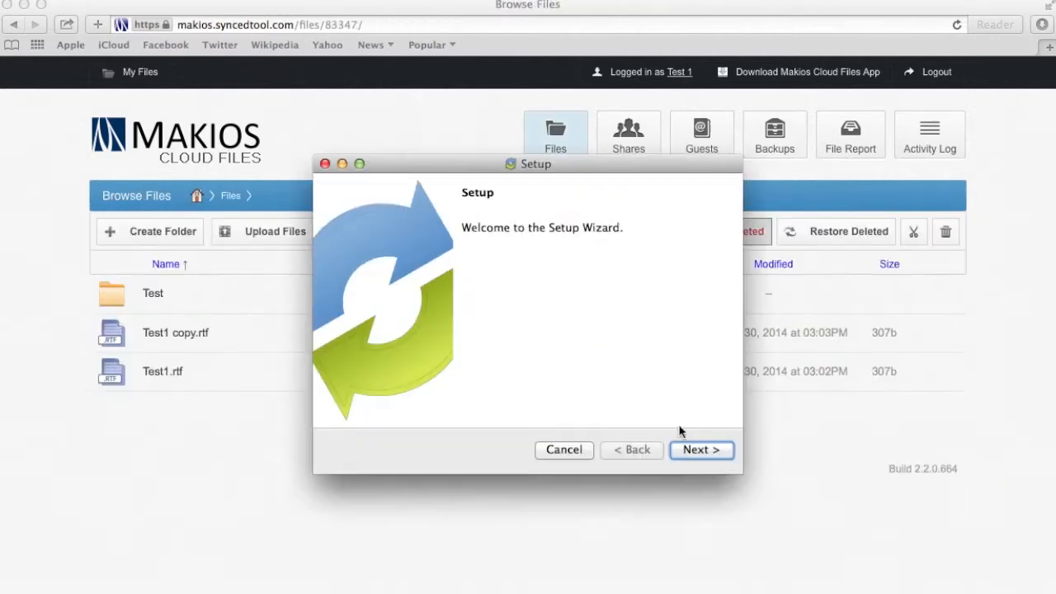
Accept the licence agreement and start installing the Makios Cloud Files desktop app
{"action": "left_click", "coordinate": [680, 448]}
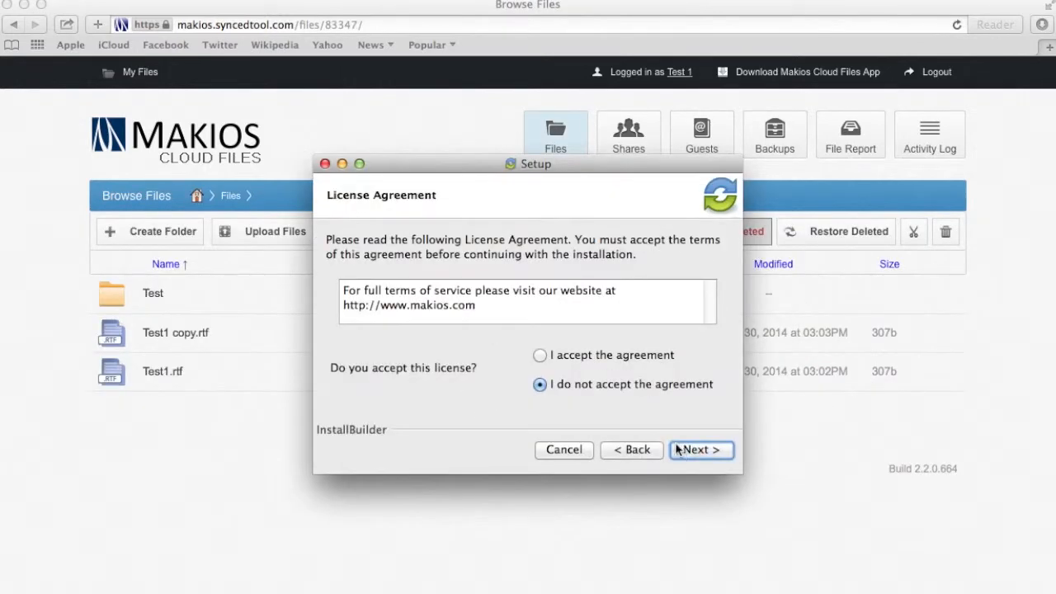
{"action": "left_click", "coordinate": [540, 355]}
{"action": "left_click", "coordinate": [686, 449]}
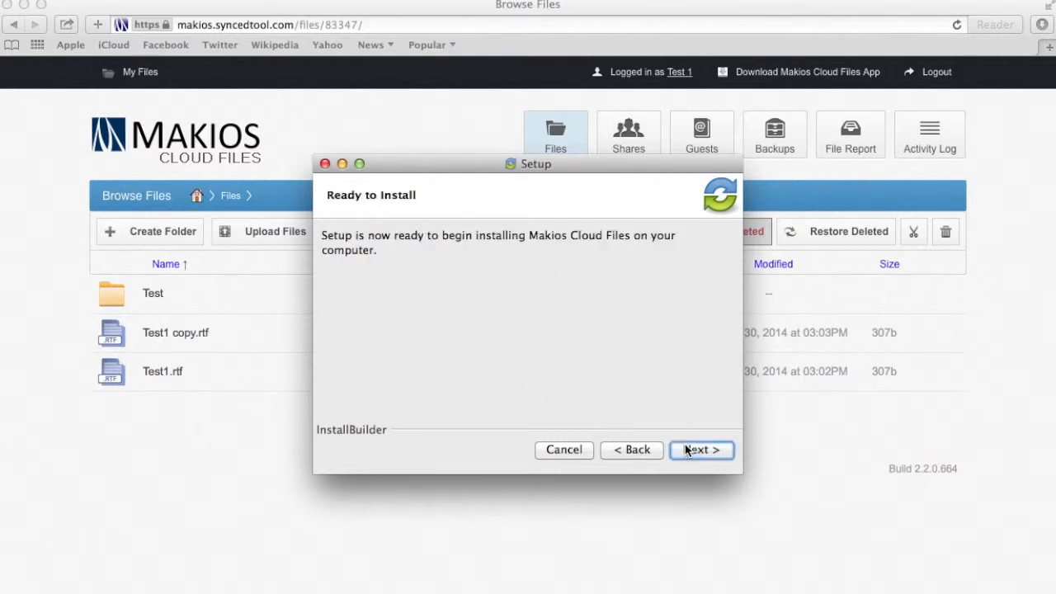
{"action": "left_click", "coordinate": [686, 449]}
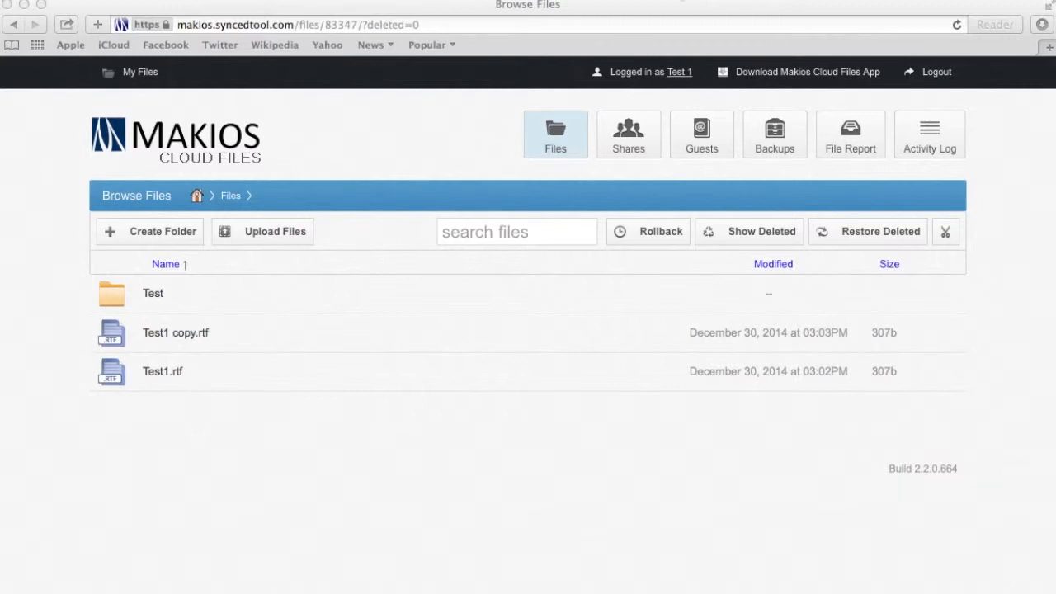
Start registering the desktop app and sign in with the account e-mail and password
{"action": "left_click", "coordinate": [659, 0]}
{"action": "left_click", "coordinate": [687, 128]}
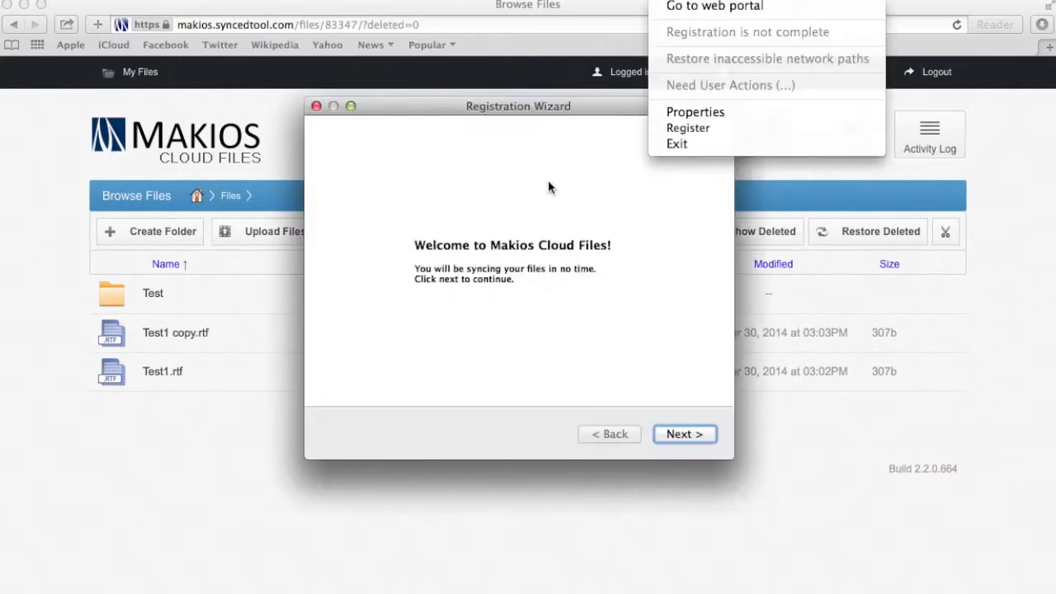
{"action": "left_click", "coordinate": [685, 434]}
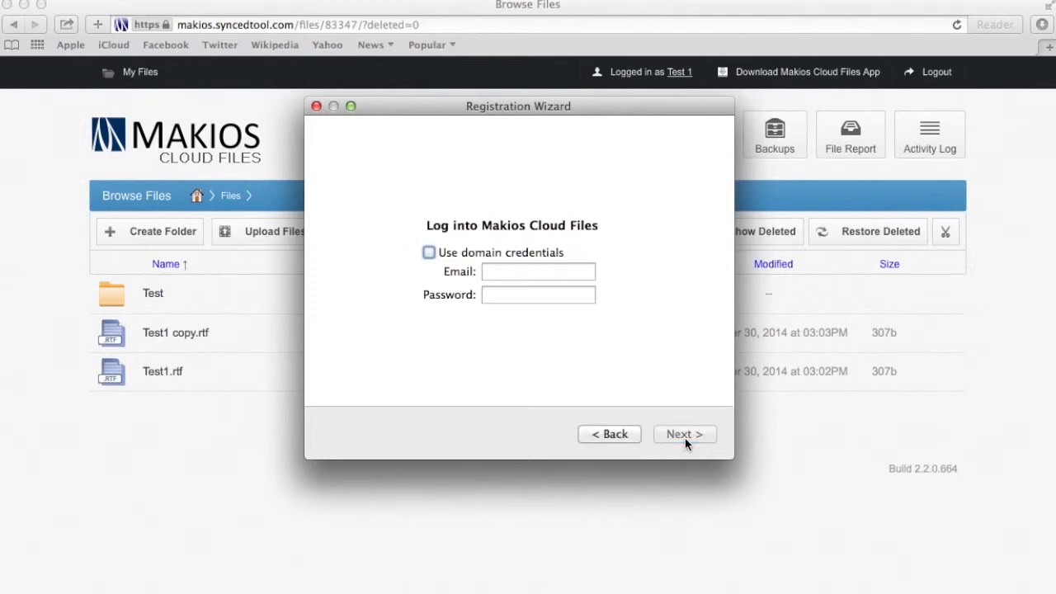
{"action": "left_click", "coordinate": [524, 271]}
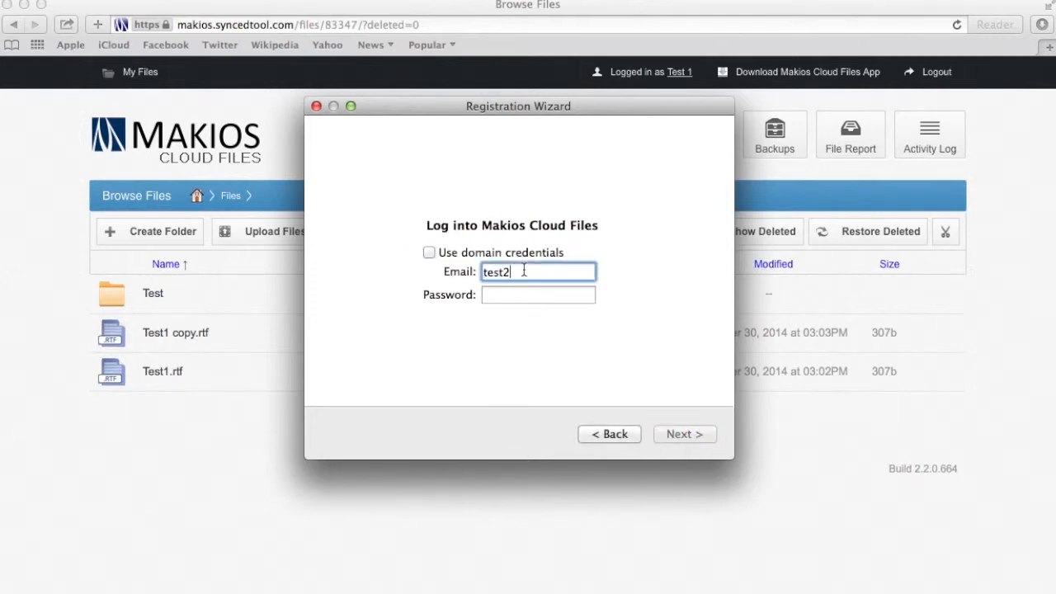
{"action": "key", "text": "Tab"}
{"action": "type", "text": "te"}
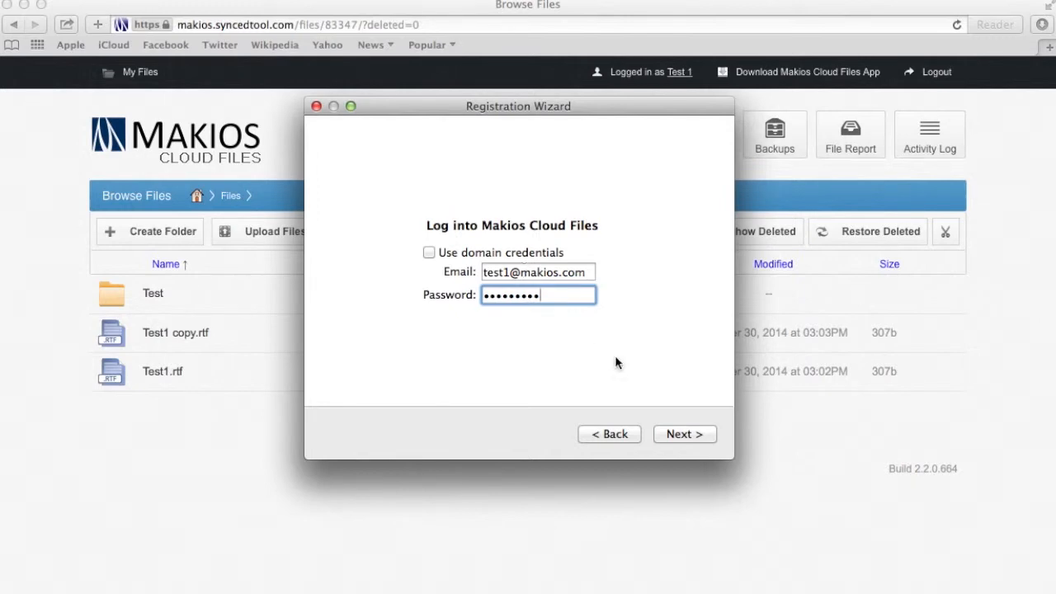
{"action": "left_click", "coordinate": [682, 435]}
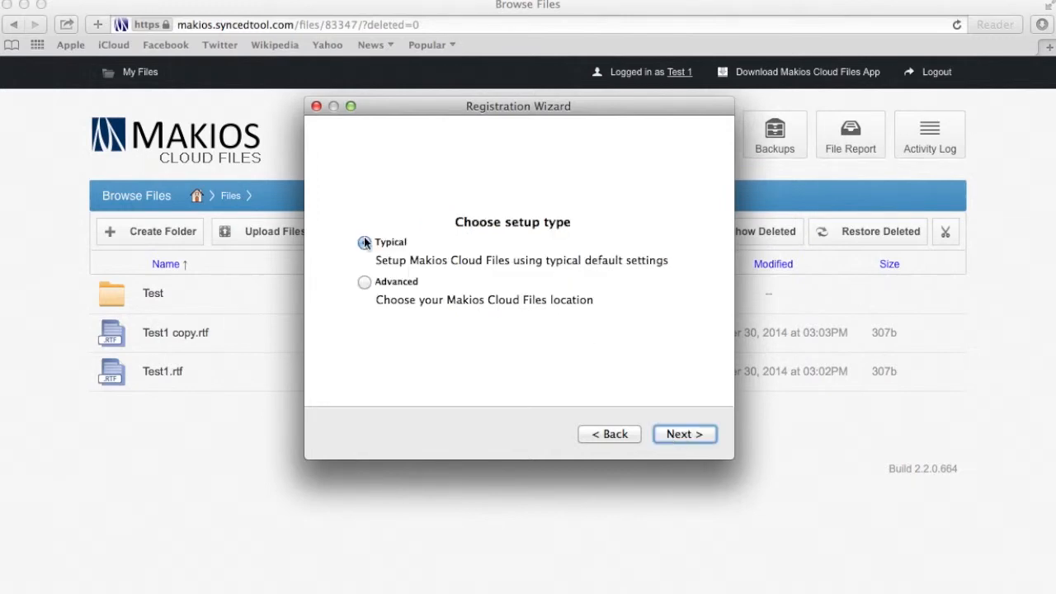
Choose Typical setup, merge into the existing sync folder and finish registration
{"action": "left_click", "coordinate": [678, 435]}
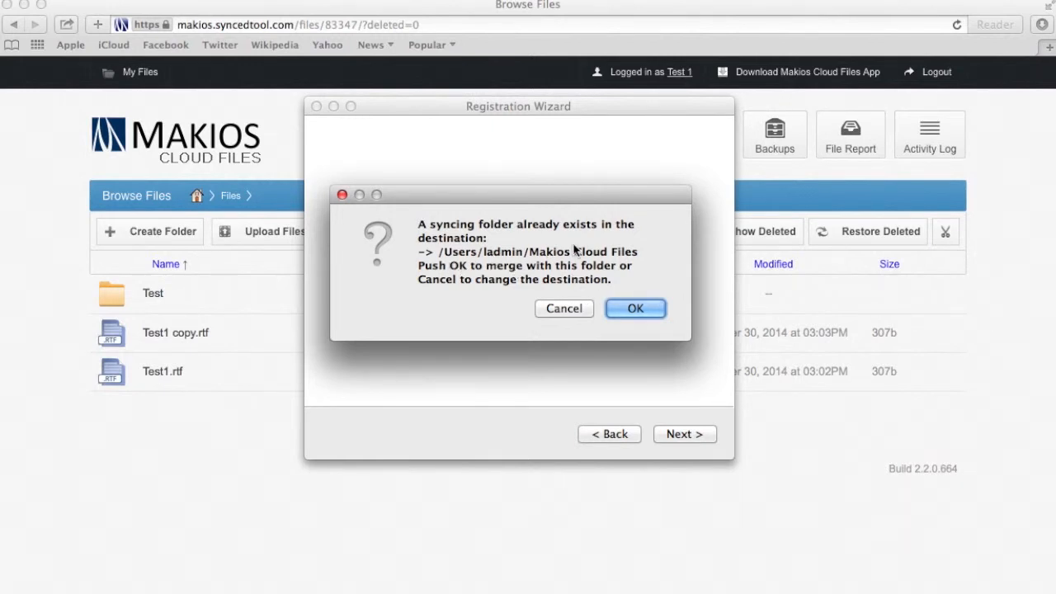
{"action": "left_click", "coordinate": [627, 309]}
{"action": "left_click", "coordinate": [662, 436]}
{"action": "left_click", "coordinate": [664, 435]}
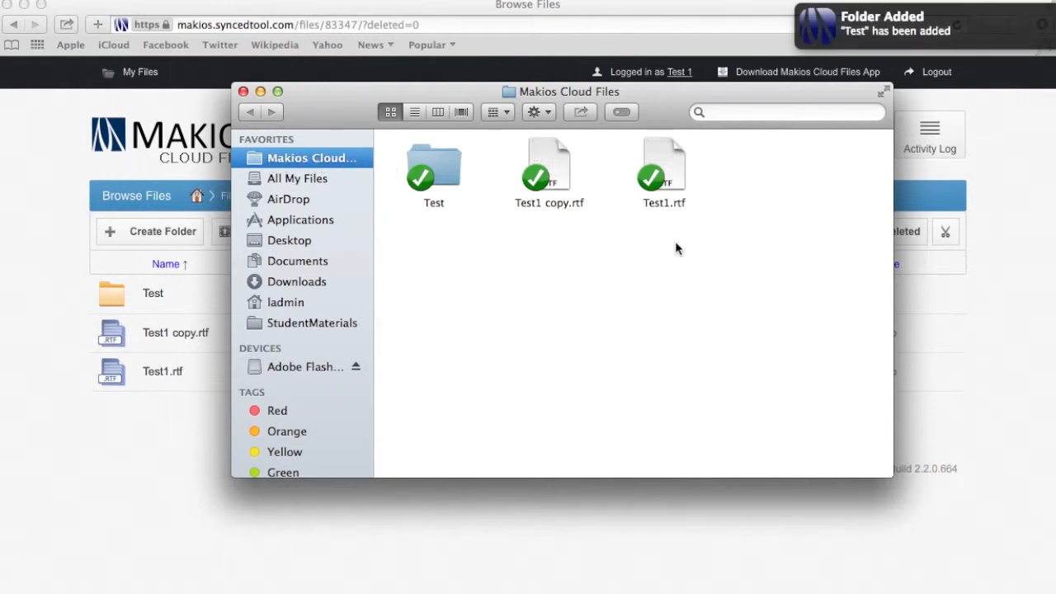
Reposition the Makios Cloud Files window and open a new Finder window on Documents
{"action": "left_click_drag", "start_coordinate": [761, 291], "coordinate": [540, 196]}
{"action": "left_click", "coordinate": [649, 268]}
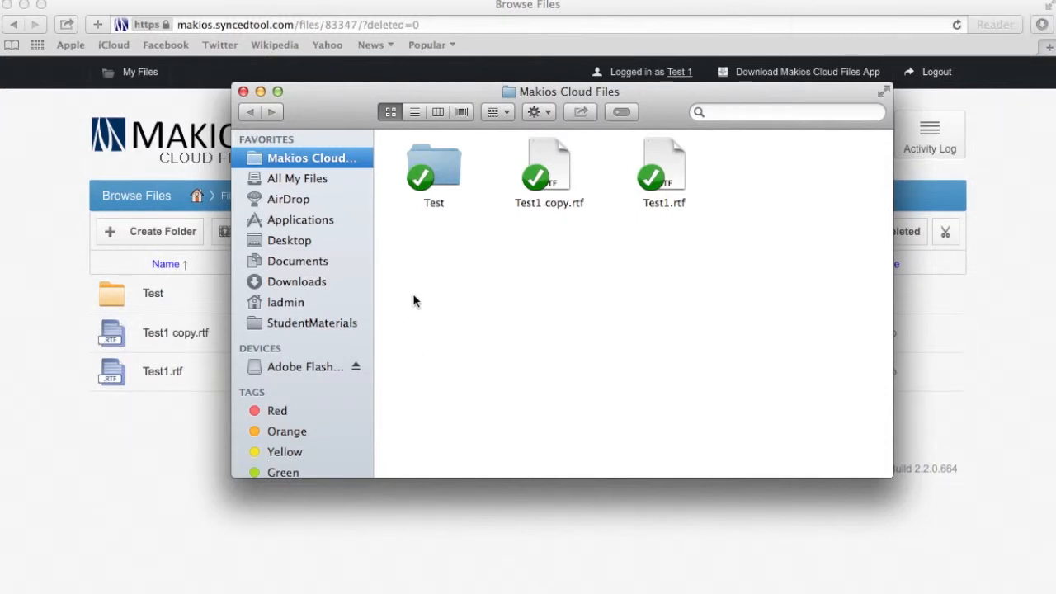
{"action": "left_click_drag", "start_coordinate": [365, 106], "coordinate": [317, 117]}
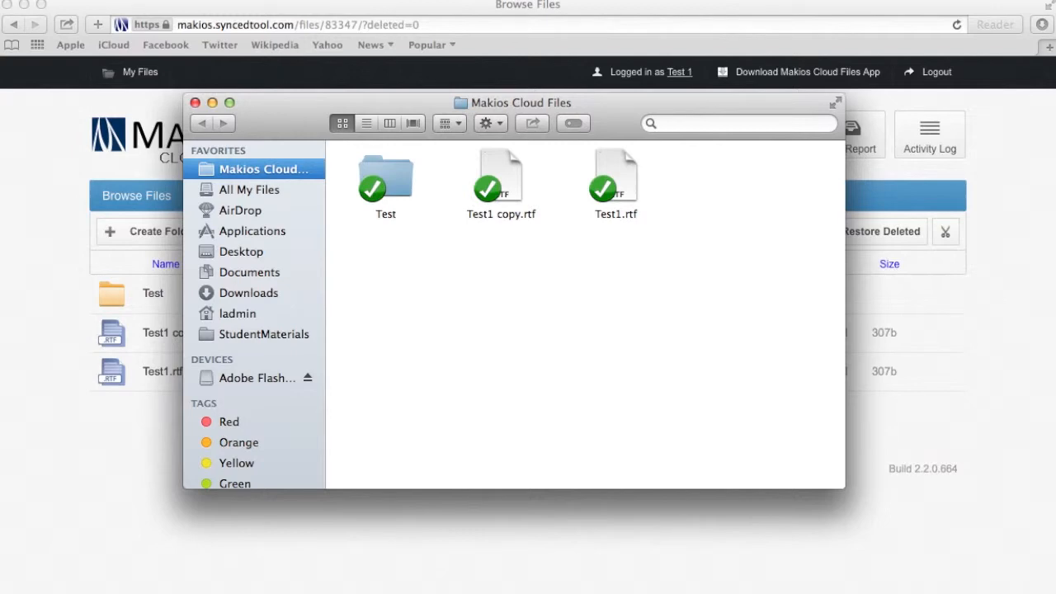
{"action": "left_click", "coordinate": [86, 0]}
{"action": "left_click", "coordinate": [125, 10]}
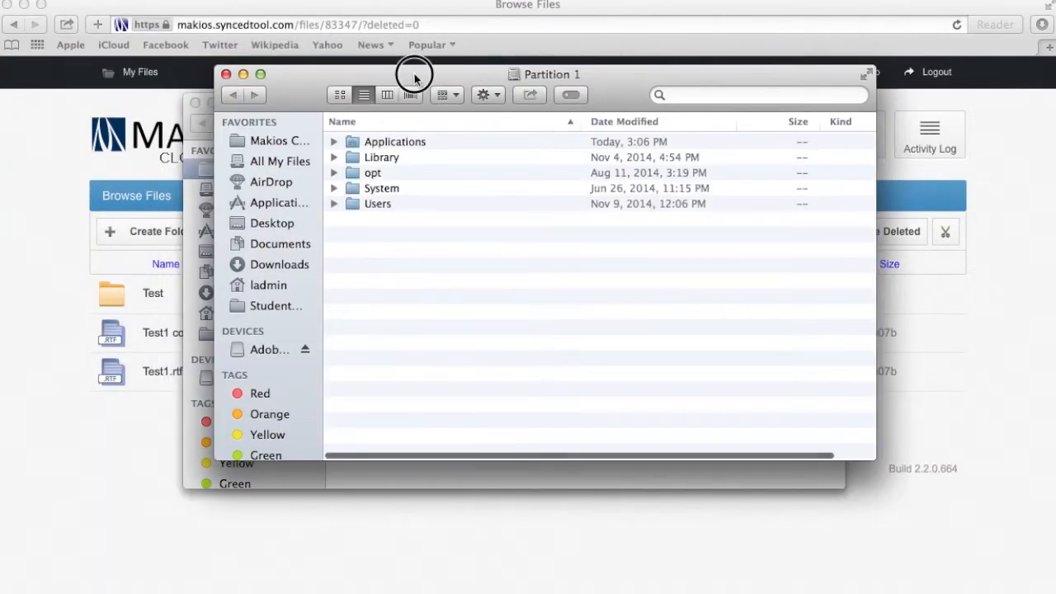
{"action": "left_click_drag", "start_coordinate": [410, 71], "coordinate": [690, 139]}
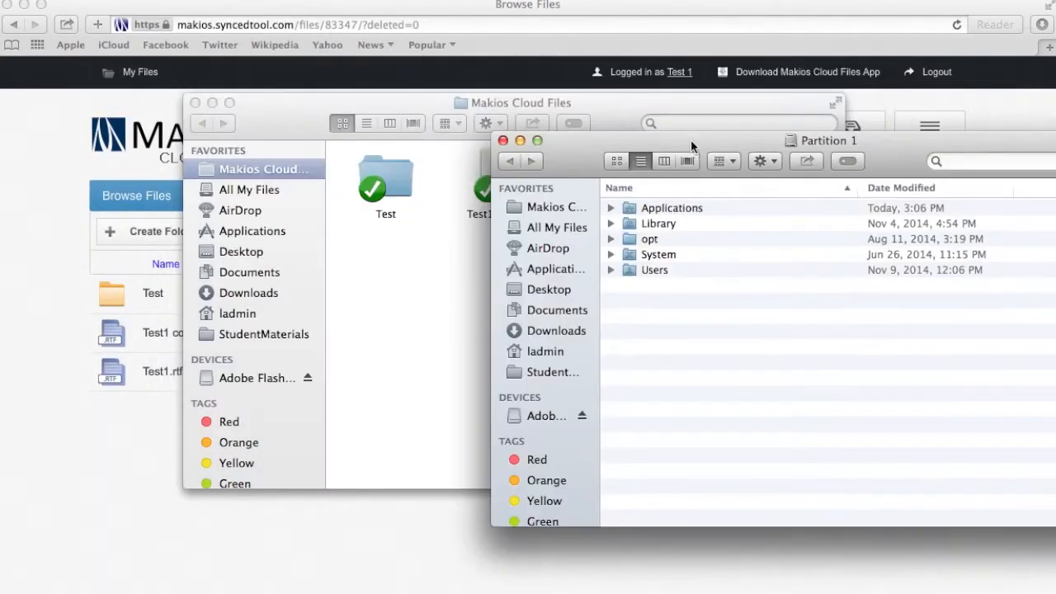
{"action": "left_click", "coordinate": [563, 312]}
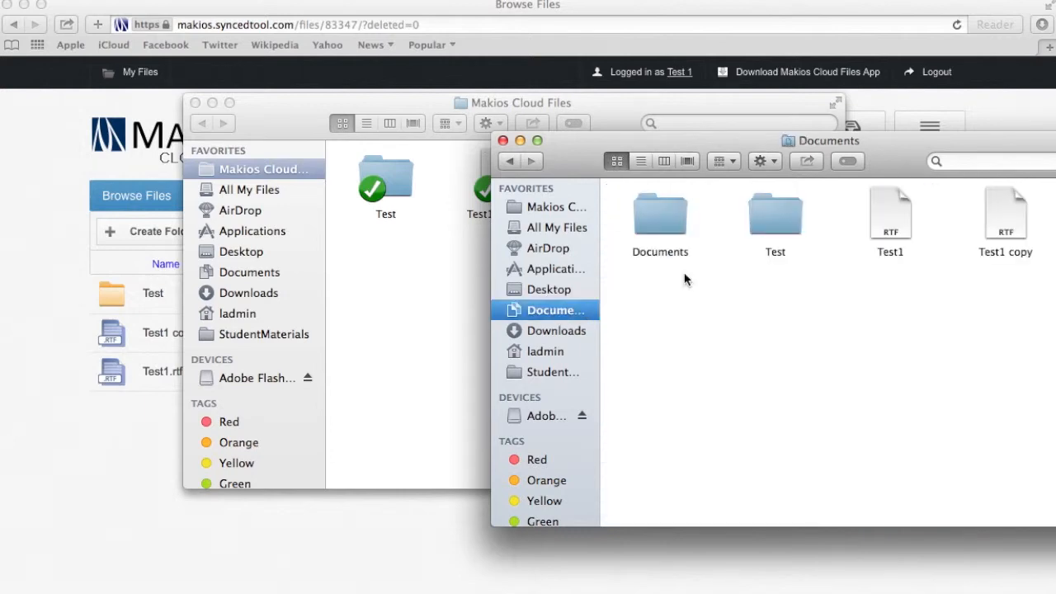
{"action": "left_click", "coordinate": [642, 213]}
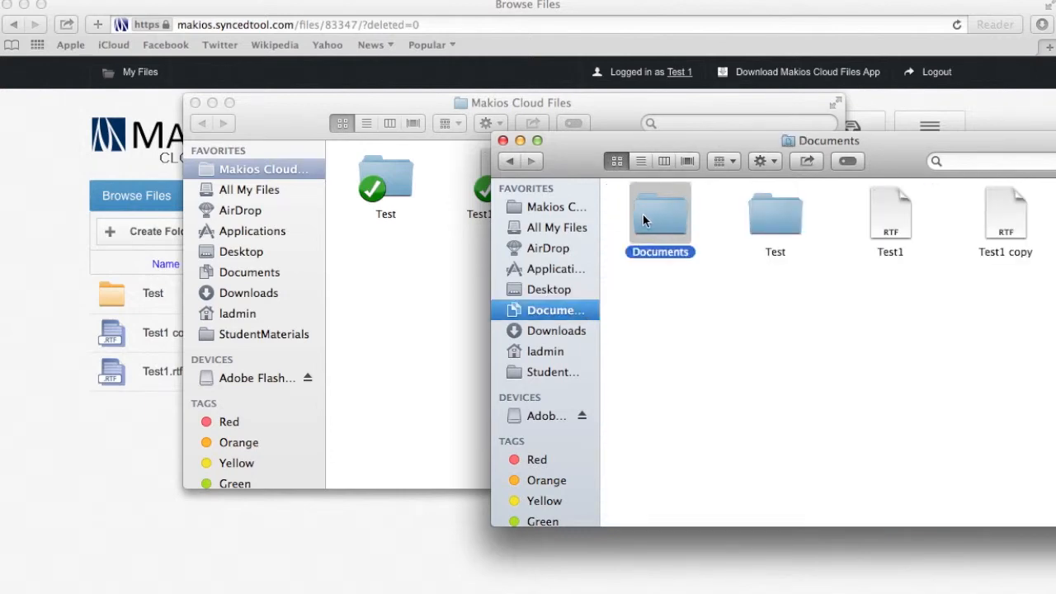
Paste the Documents subfolder into the Makios Cloud Files window so it starts syncing
{"action": "double_click", "coordinate": [646, 213]}
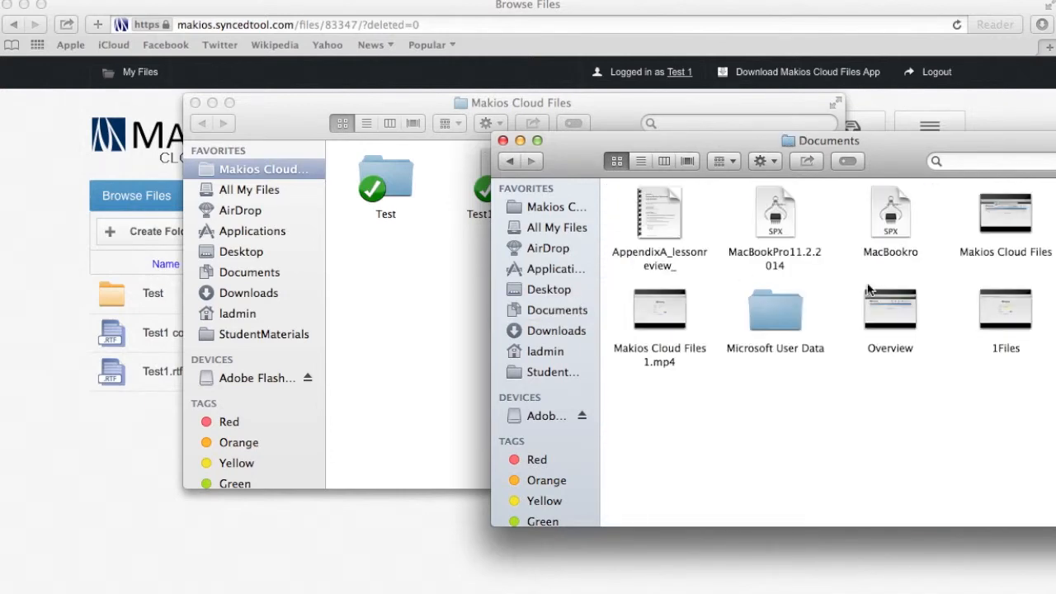
{"action": "left_click", "coordinate": [509, 161]}
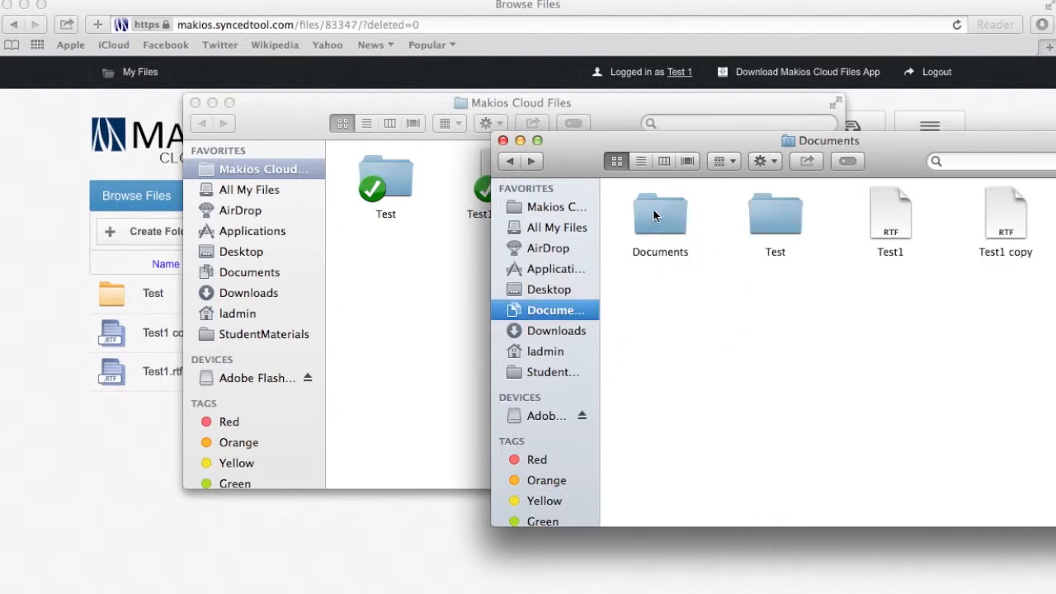
{"action": "left_click", "coordinate": [653, 212]}
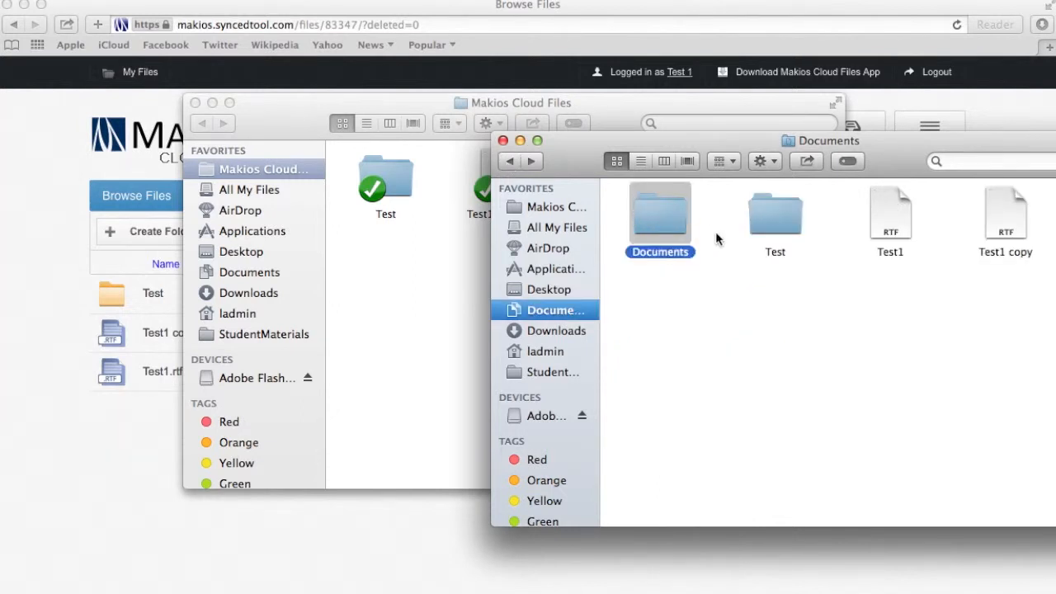
{"action": "left_click", "coordinate": [413, 306]}
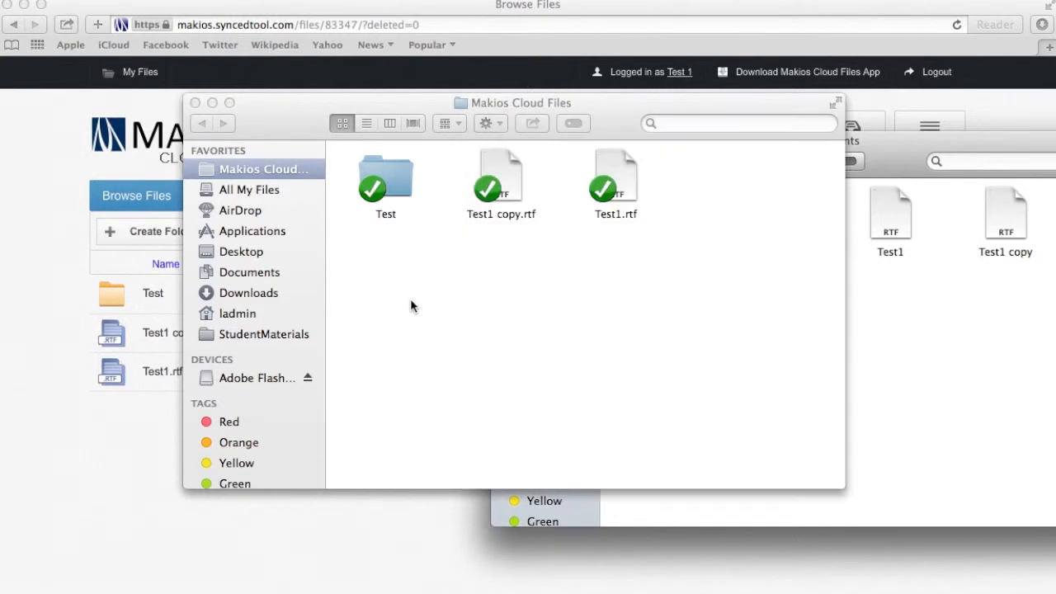
{"action": "key", "text": "super+v"}
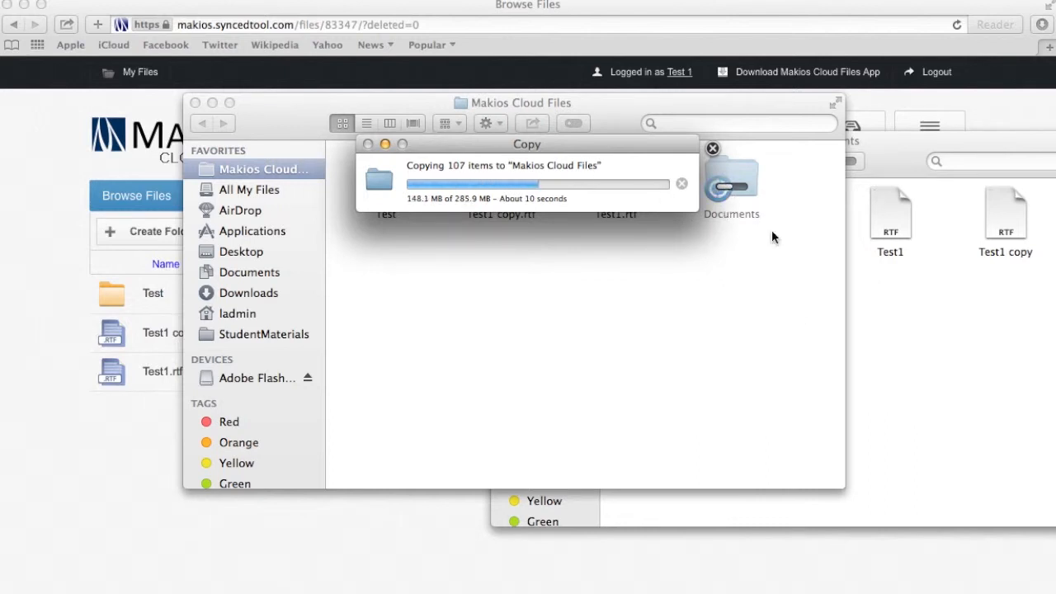
{"action": "left_click_drag", "start_coordinate": [493, 112], "coordinate": [323, 131]}
Open the sync app's Preferences on the Activity tab and move the window aside
{"action": "left_click", "coordinate": [658, 1]}
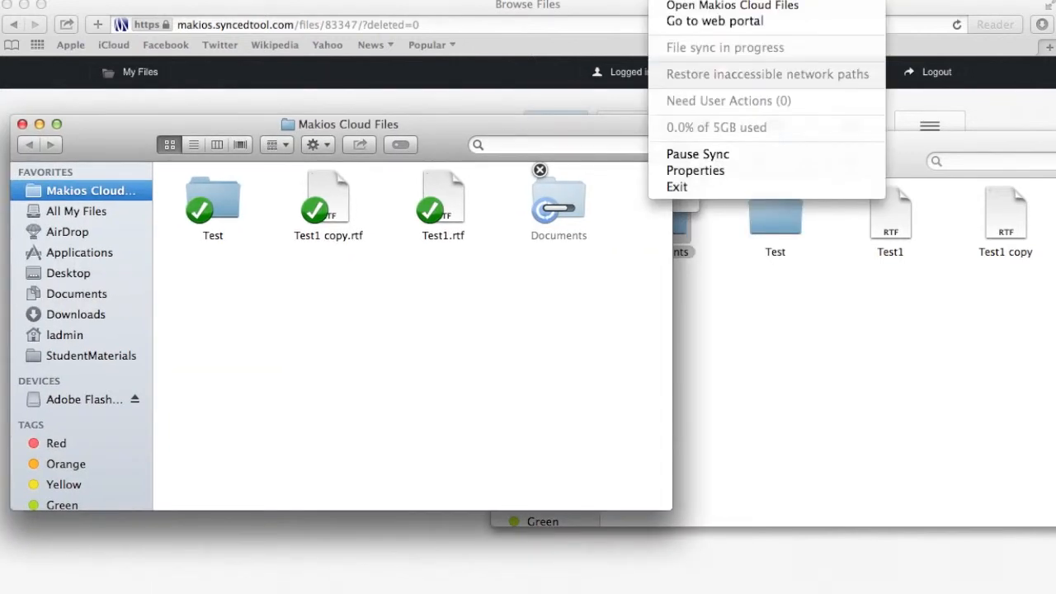
{"action": "left_click", "coordinate": [685, 175]}
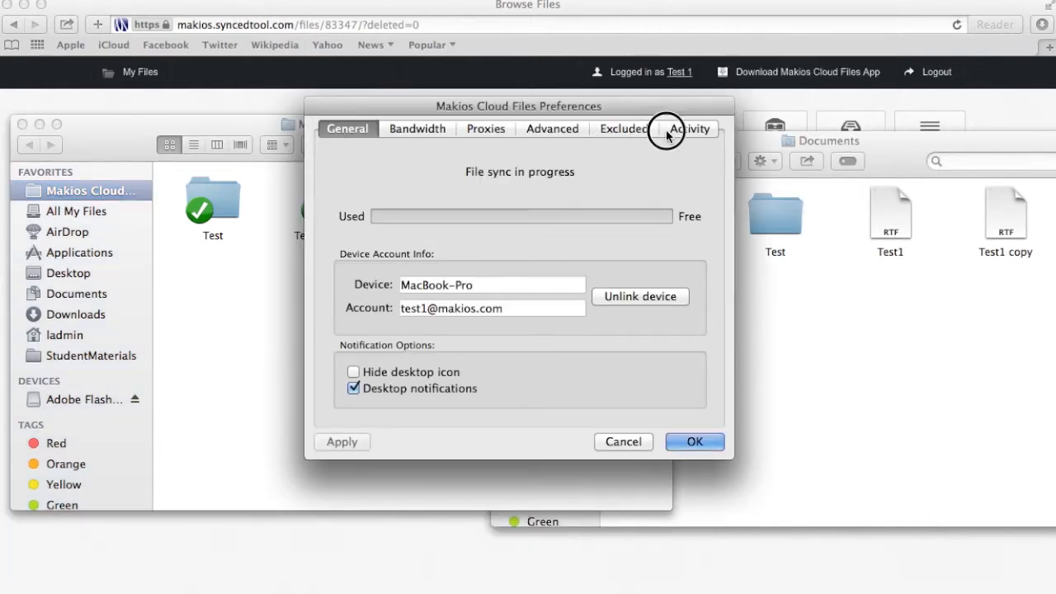
{"action": "left_click", "coordinate": [666, 134]}
{"action": "left_click_drag", "start_coordinate": [598, 106], "coordinate": [705, 189]}
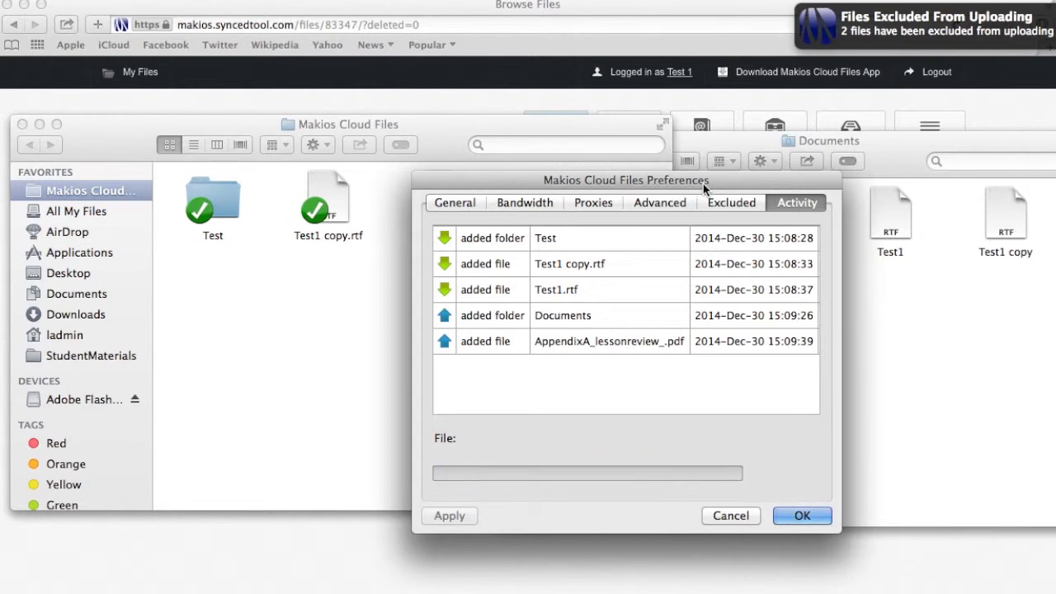
{"action": "left_click_drag", "start_coordinate": [706, 188], "coordinate": [846, 233]}
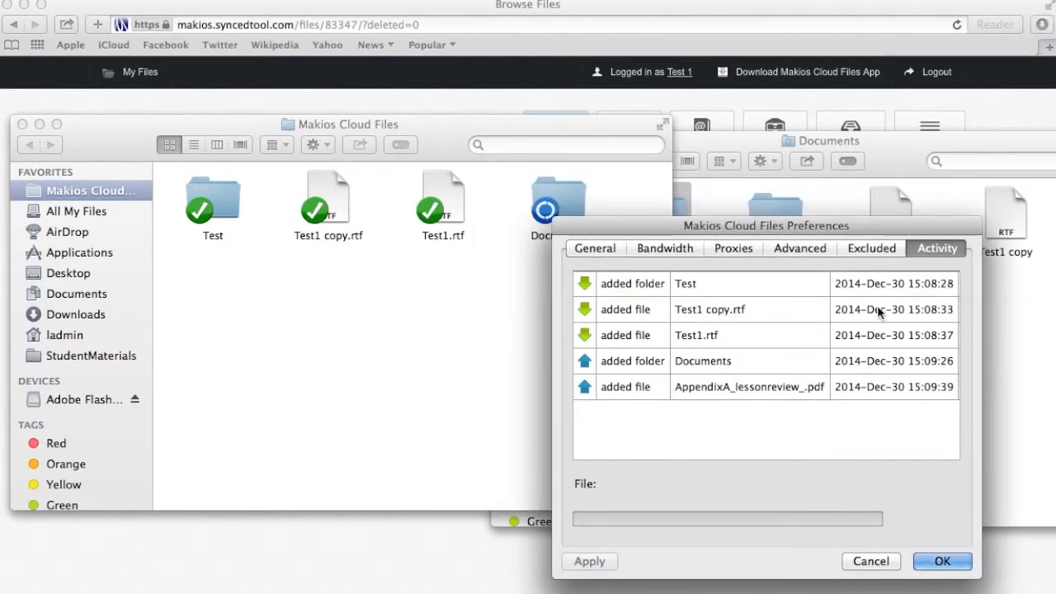
Check the excluded files list, selecting 1Files.mov, then return to Activity
{"action": "left_click", "coordinate": [867, 255]}
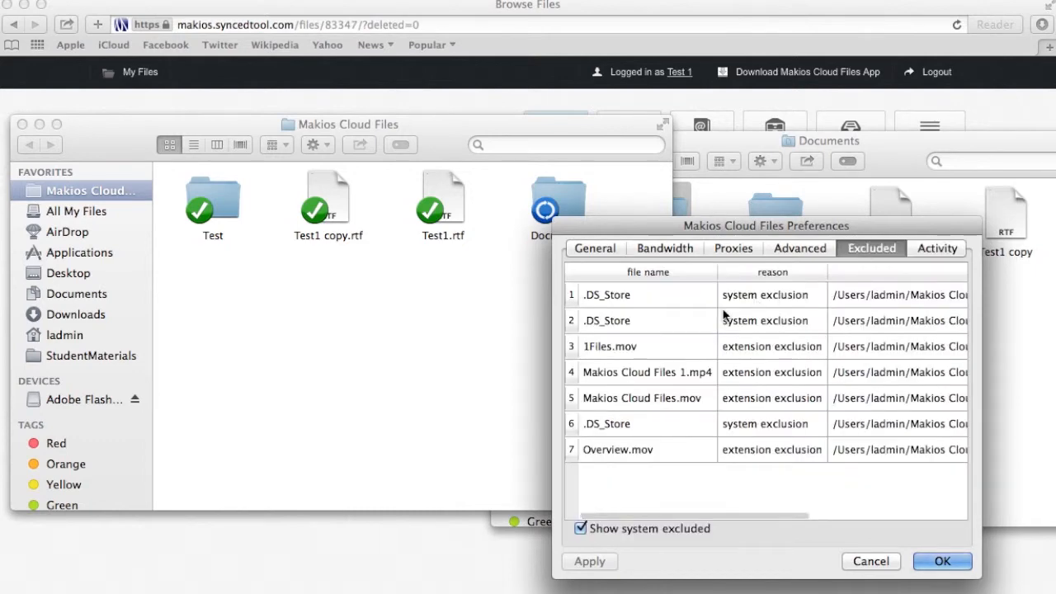
{"action": "left_click", "coordinate": [745, 497]}
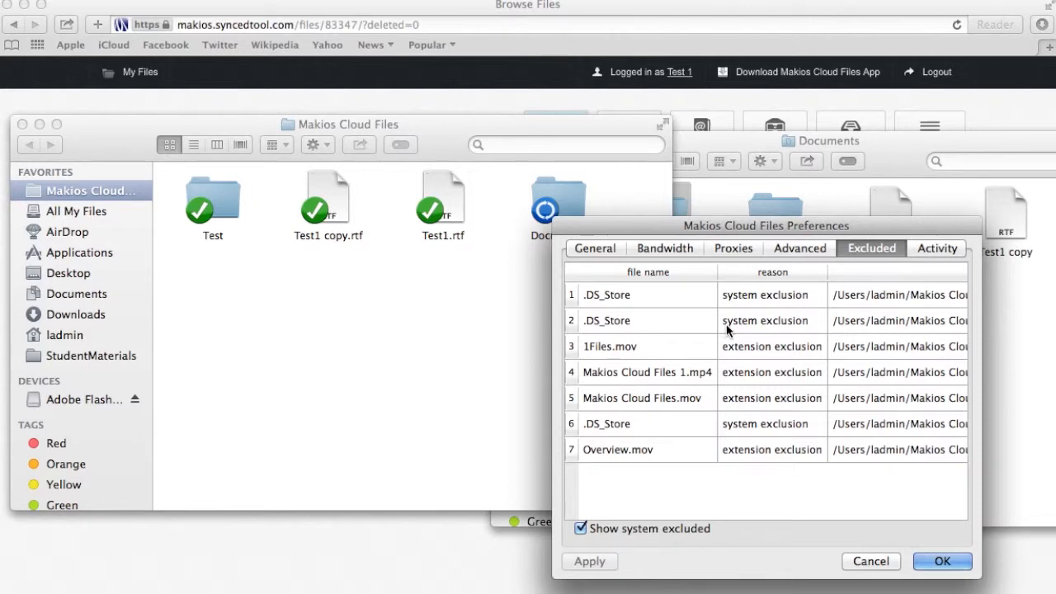
{"action": "left_click", "coordinate": [864, 355]}
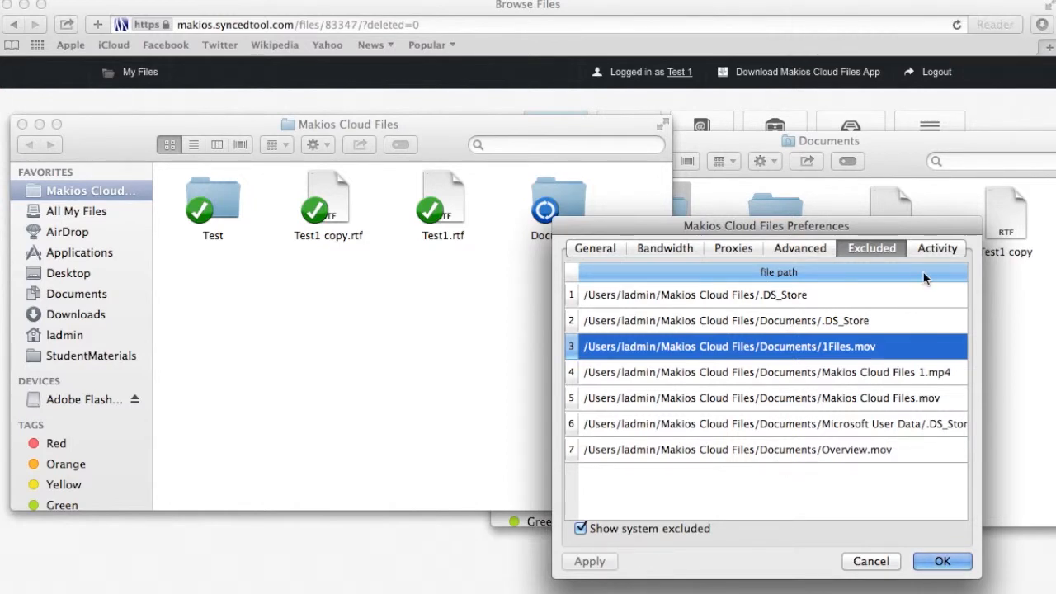
{"action": "left_click", "coordinate": [936, 248]}
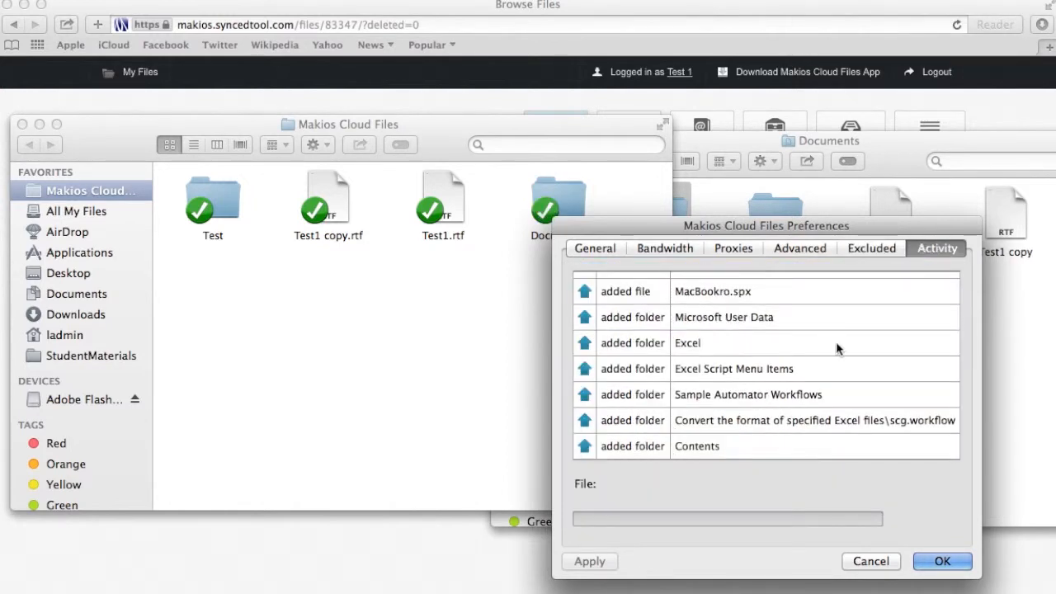
Scroll through the sync activity list, then close Preferences with Cancel
{"action": "scroll", "coordinate": [791, 346], "scroll_direction": "right", "scroll_amount": 10}
{"action": "scroll", "coordinate": [785, 412], "scroll_direction": "left", "scroll_amount": 10}
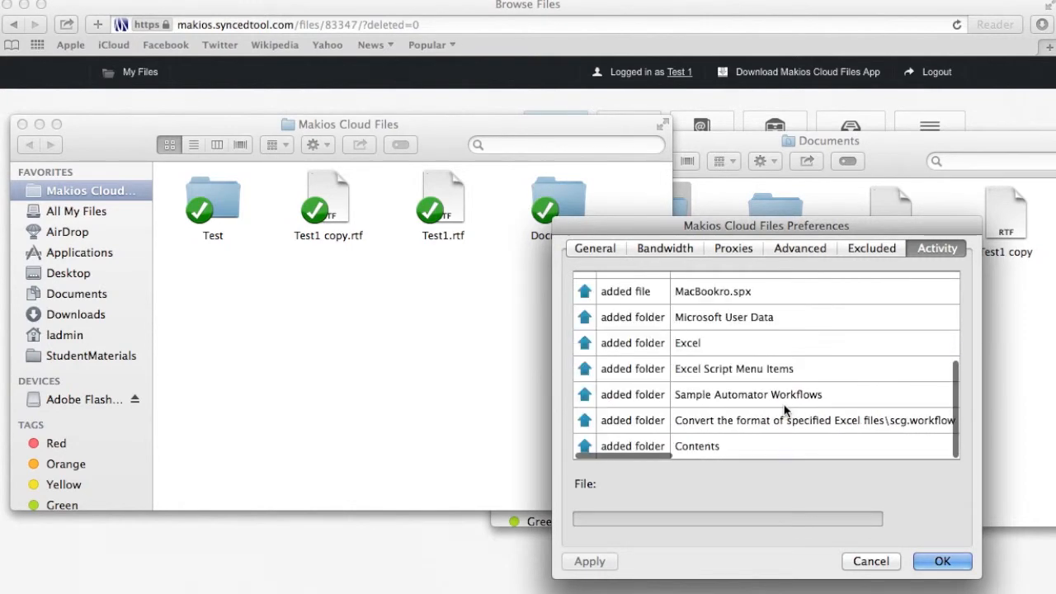
{"action": "scroll", "coordinate": [784, 407], "scroll_direction": "up", "scroll_amount": 5}
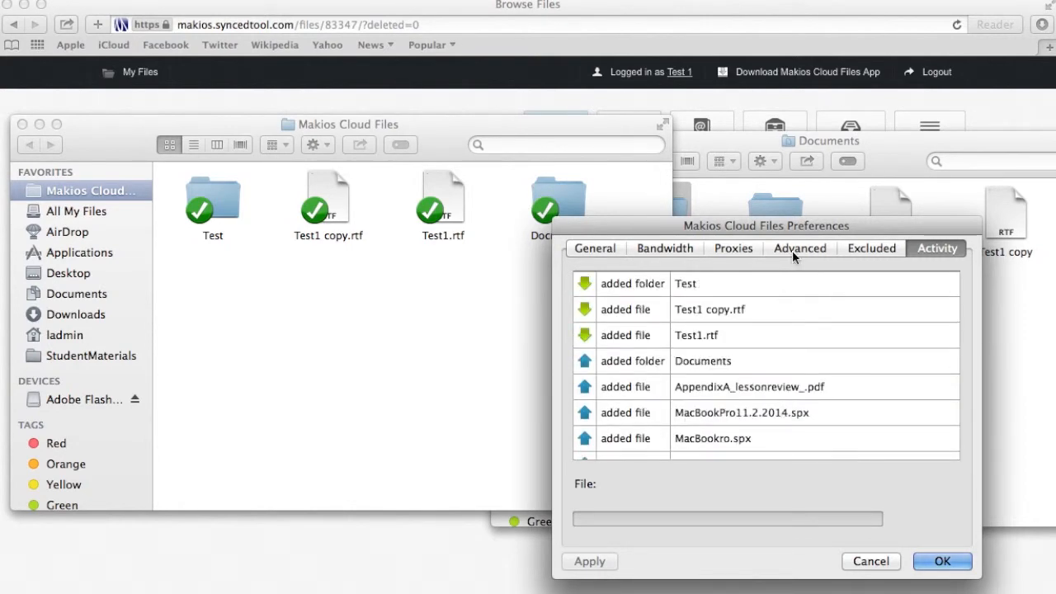
{"action": "scroll", "coordinate": [743, 348], "scroll_direction": "right", "scroll_amount": 10}
{"action": "scroll", "coordinate": [741, 346], "scroll_direction": "left", "scroll_amount": 10}
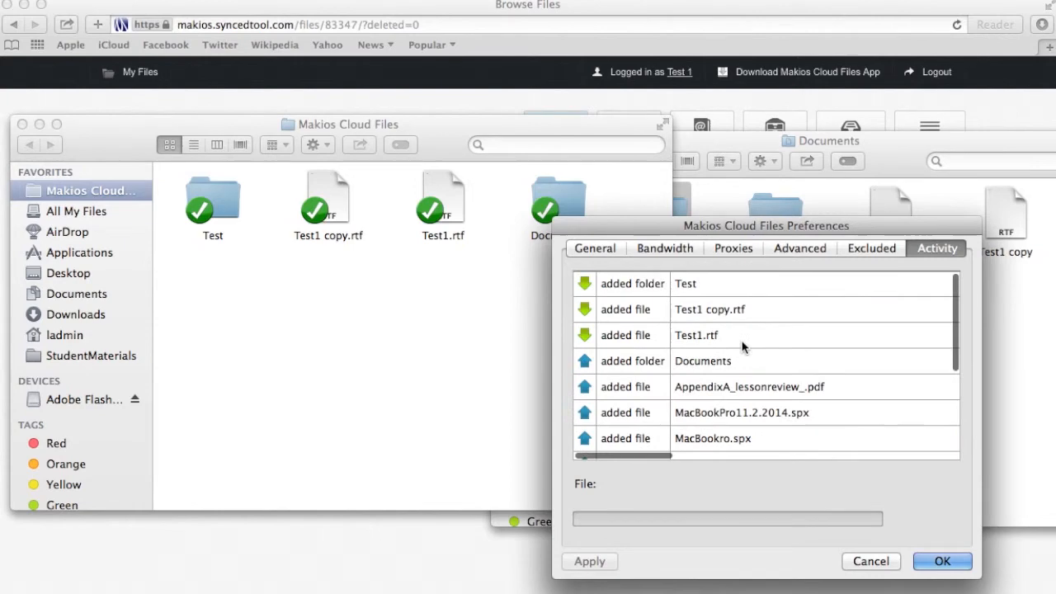
{"action": "scroll", "coordinate": [936, 308], "scroll_direction": "down", "scroll_amount": 3}
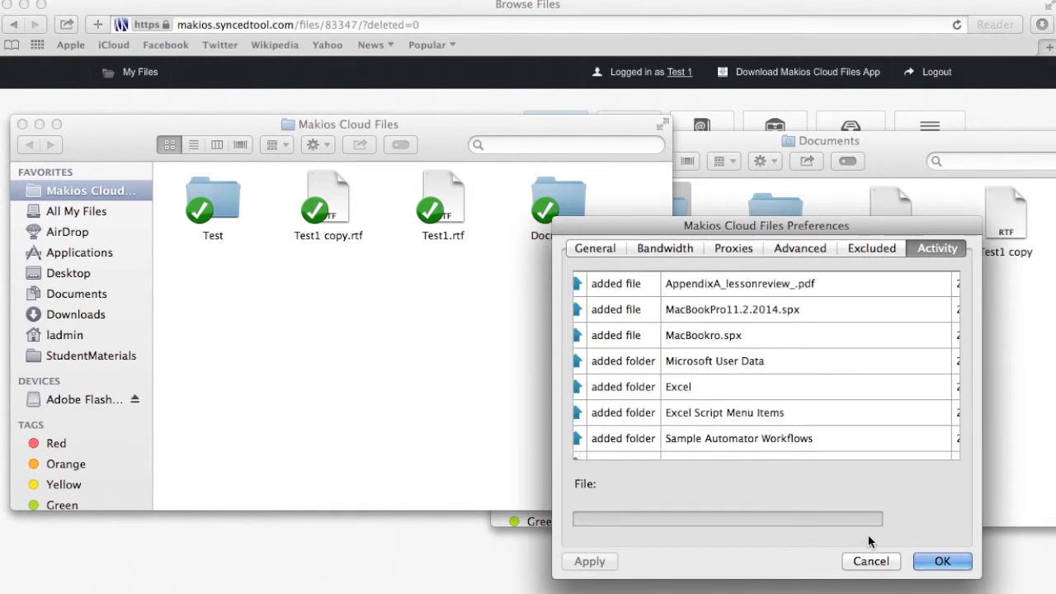
{"action": "scroll", "coordinate": [843, 370], "scroll_direction": "down", "scroll_amount": 2}
{"action": "scroll", "coordinate": [844, 371], "scroll_direction": "right", "scroll_amount": 5}
{"action": "scroll", "coordinate": [843, 370], "scroll_direction": "left", "scroll_amount": 5}
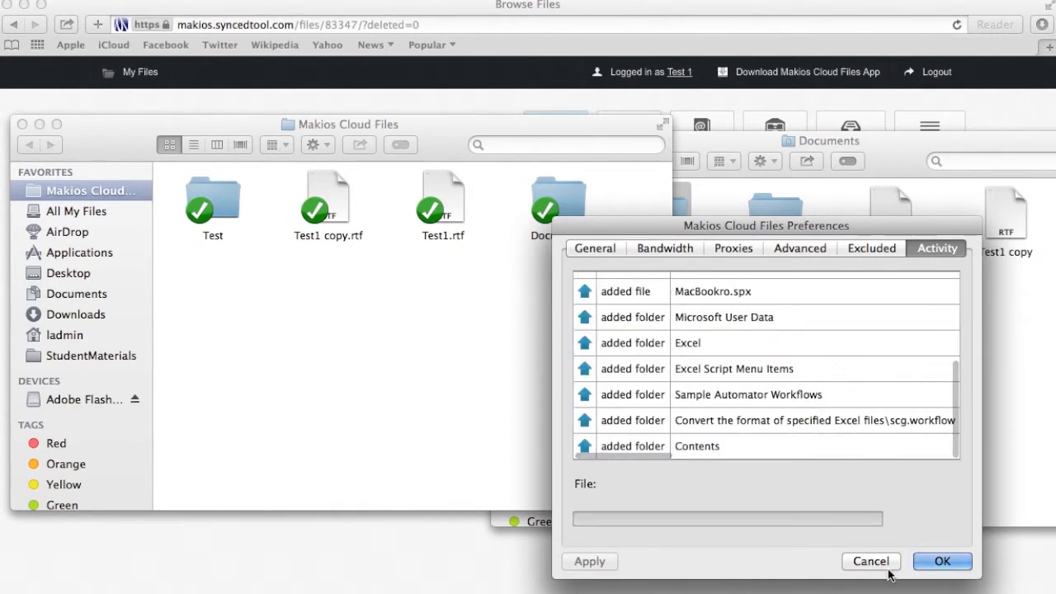
{"action": "left_click", "coordinate": [942, 561]}
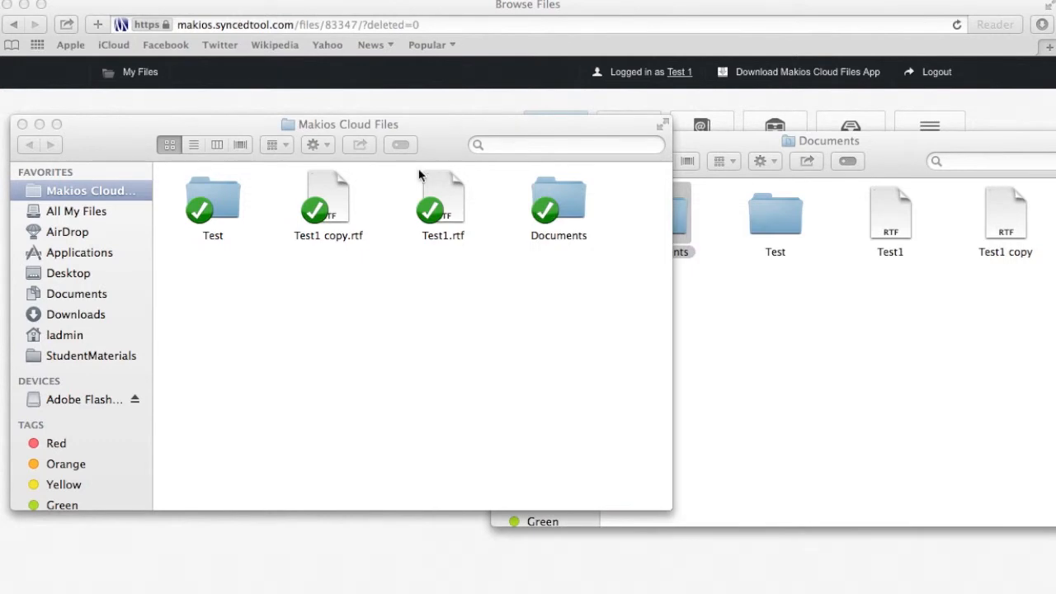
Close both Finder windows, then browse the portal's Documents folder and return to the top-level list
{"action": "left_click", "coordinate": [22, 123]}
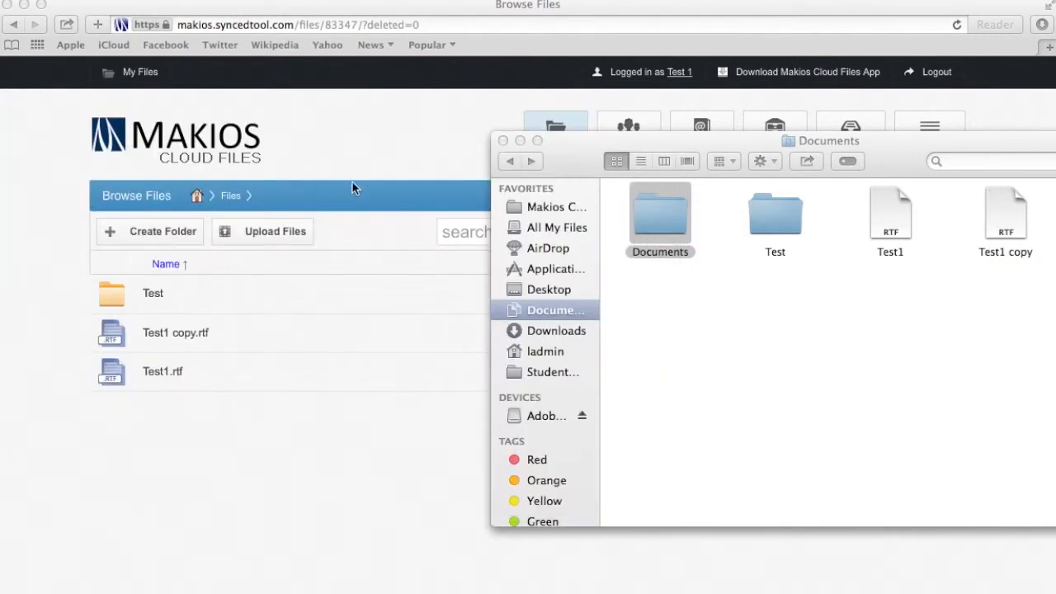
{"action": "left_click", "coordinate": [502, 142]}
{"action": "left_click", "coordinate": [558, 133]}
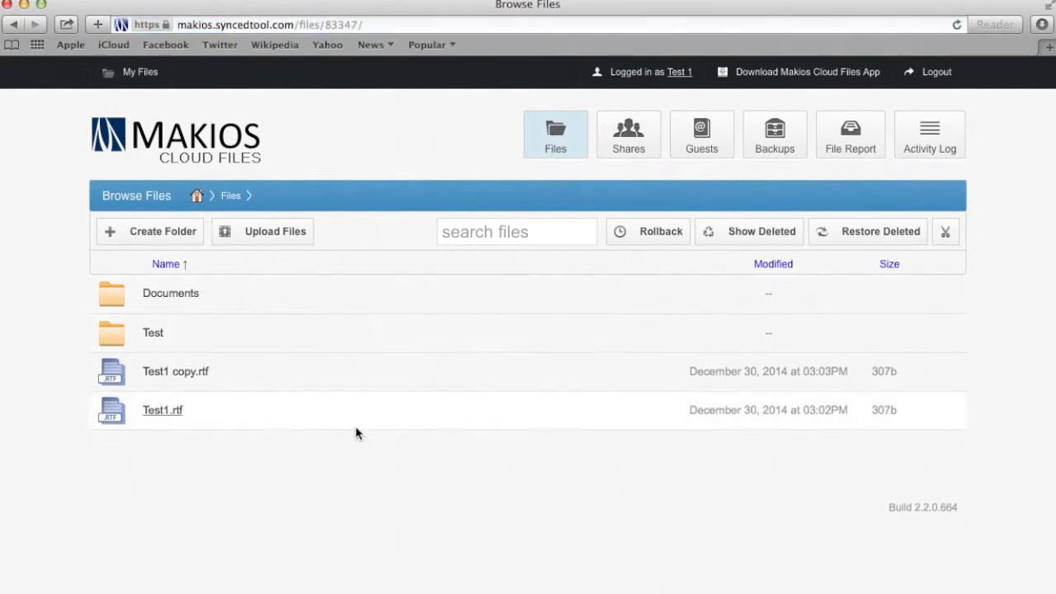
{"action": "left_click", "coordinate": [253, 297]}
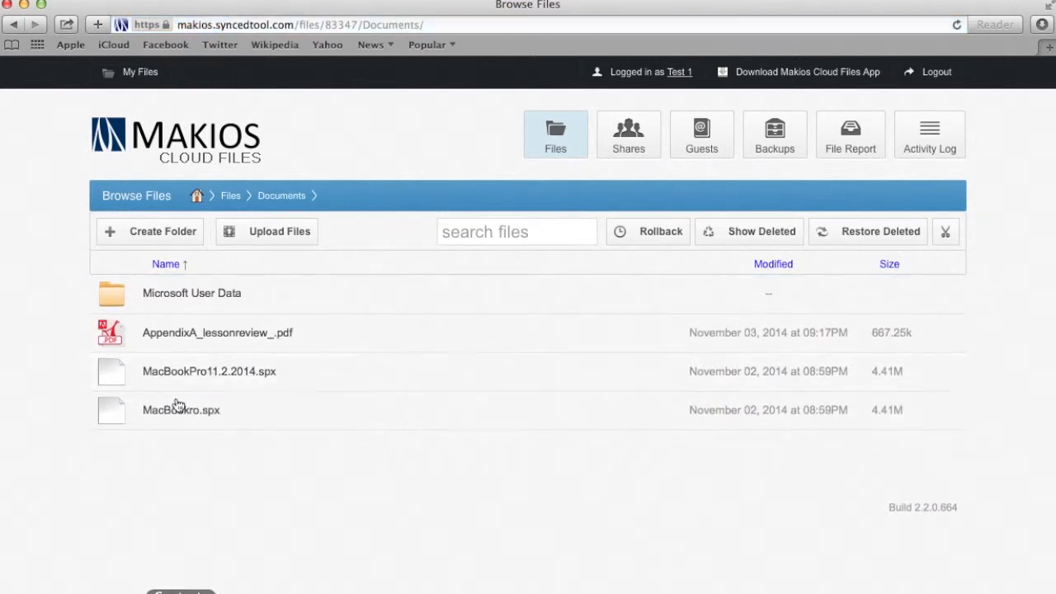
{"action": "left_click", "coordinate": [565, 141]}
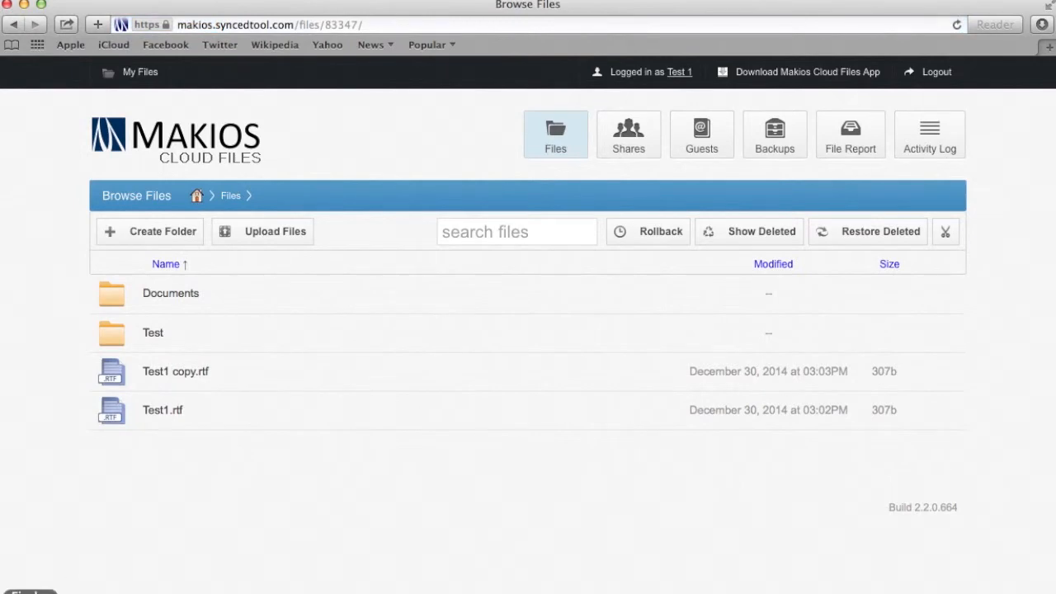
Check the synced Documents folder in a new Finder window of the Makios Cloud Files folder
{"action": "left_click", "coordinate": [30, 593]}
{"action": "left_click", "coordinate": [269, 128]}
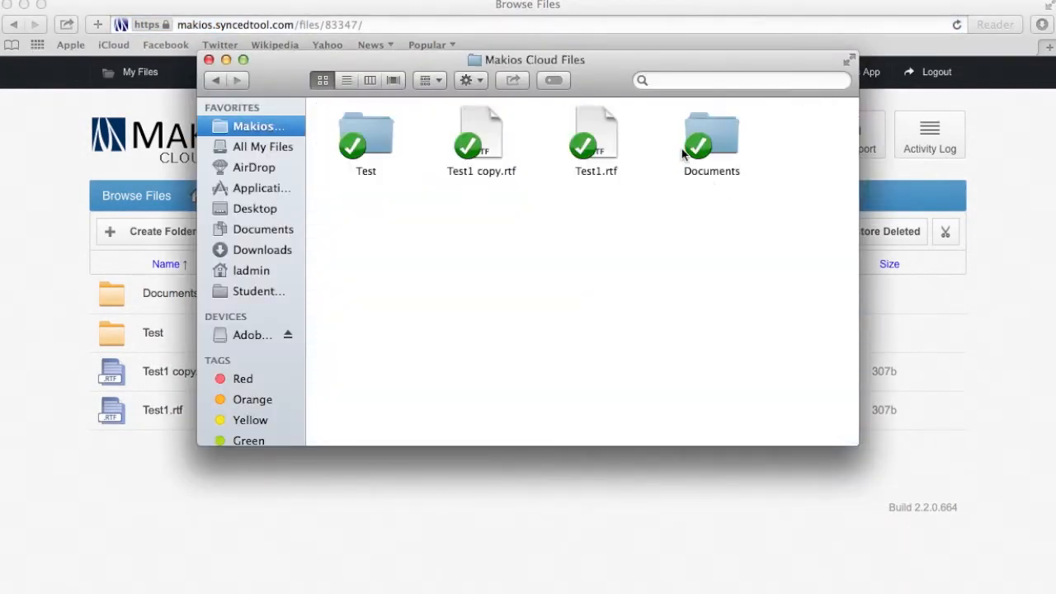
{"action": "left_click", "coordinate": [720, 173]}
{"action": "left_click", "coordinate": [711, 217]}
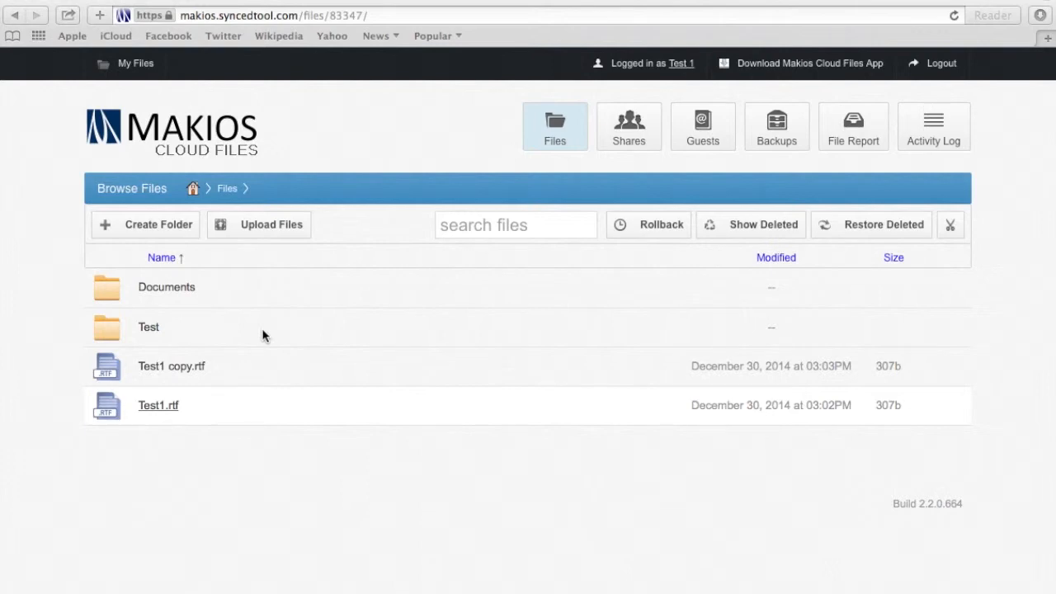
{"action": "left_click", "coordinate": [643, 229]}
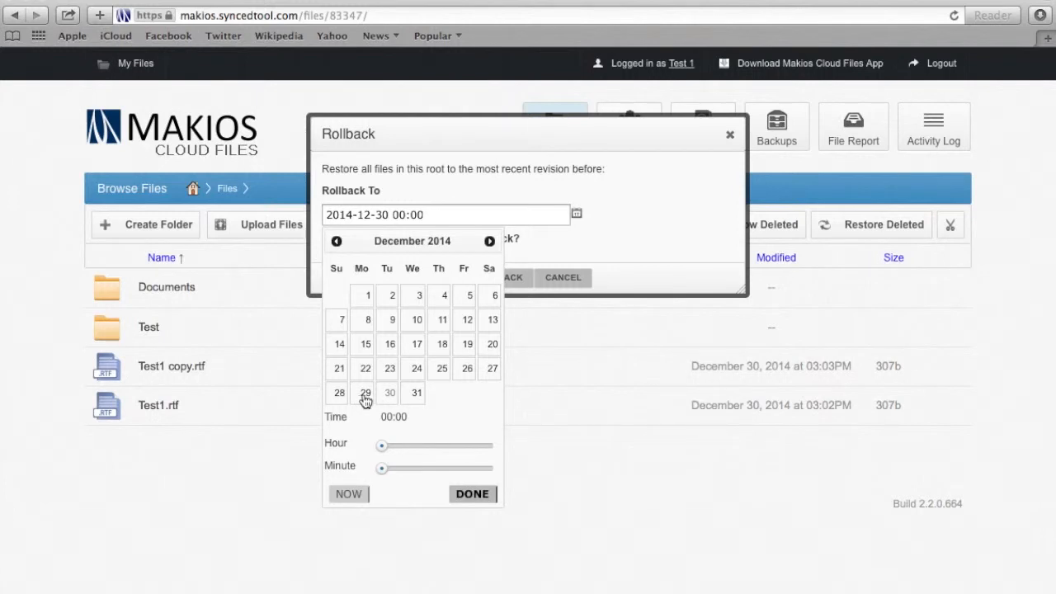
{"action": "left_click", "coordinate": [730, 138]}
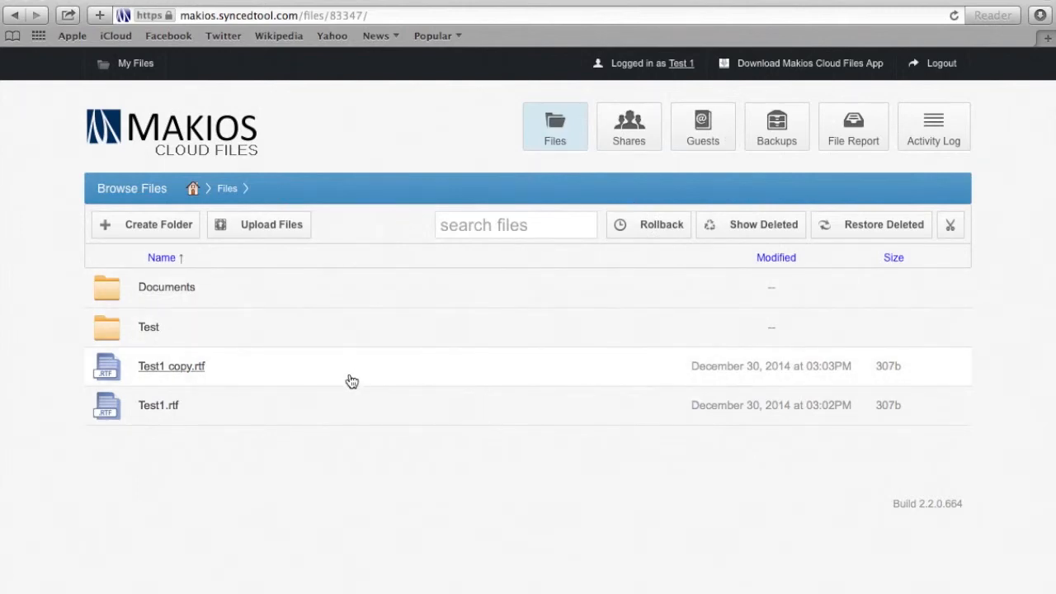
{"action": "right_click", "coordinate": [448, 378]}
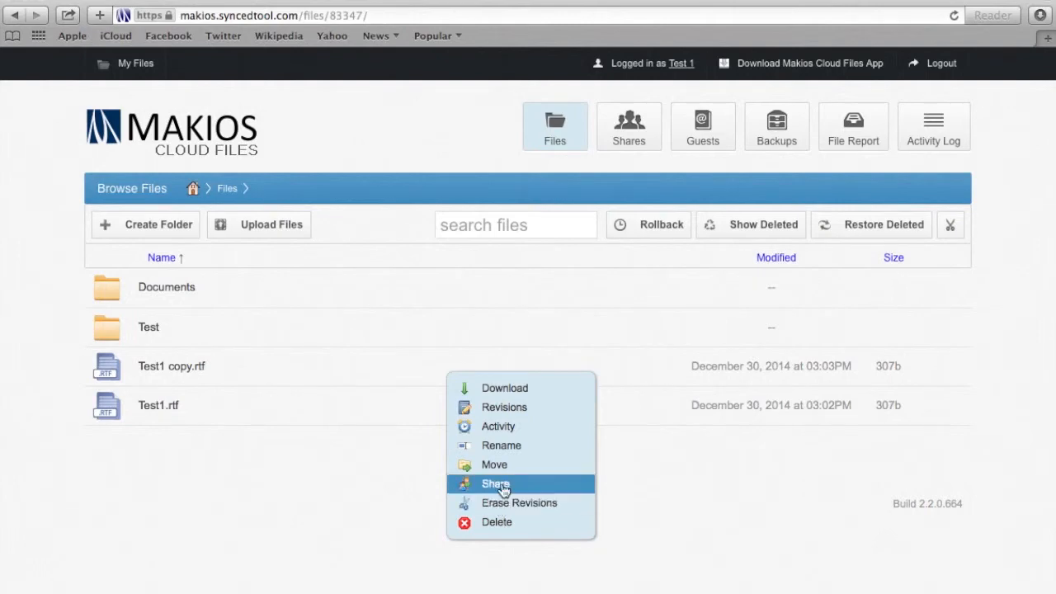
{"action": "left_click", "coordinate": [504, 409]}
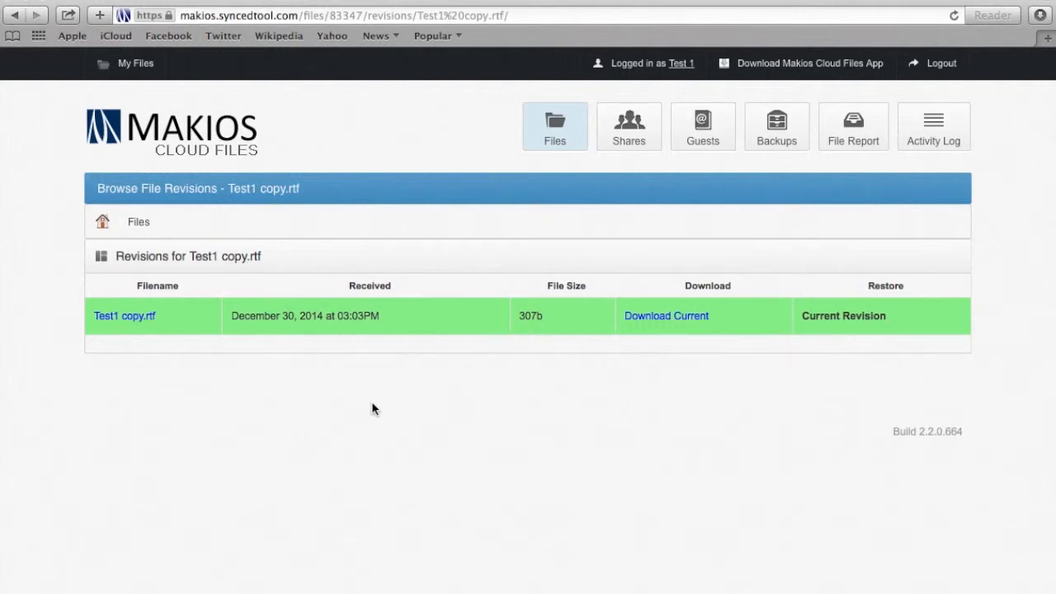
{"action": "left_click", "coordinate": [553, 122]}
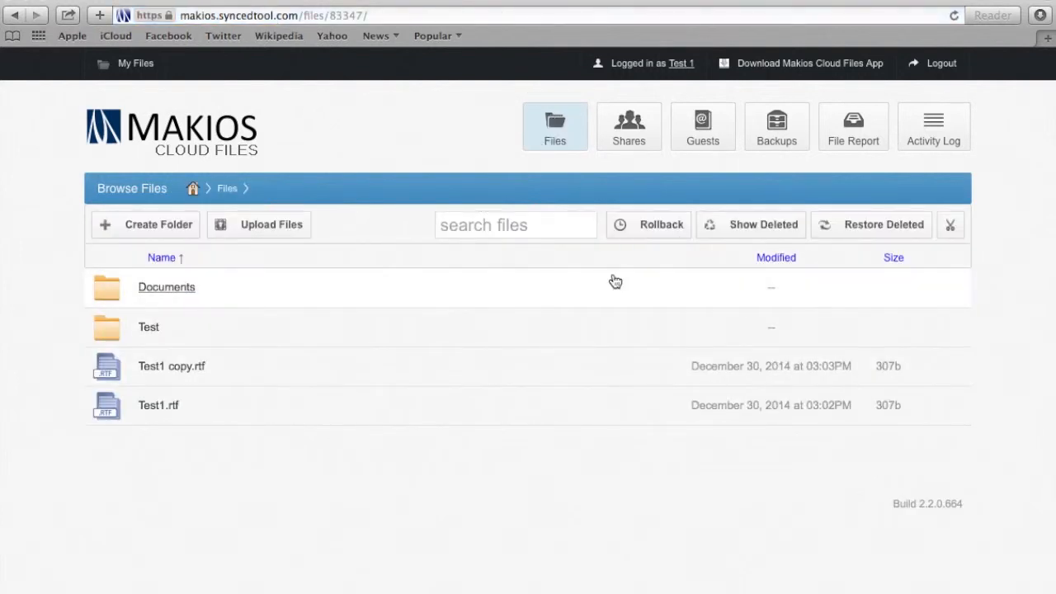
{"action": "key", "text": "ctrl+Up"}
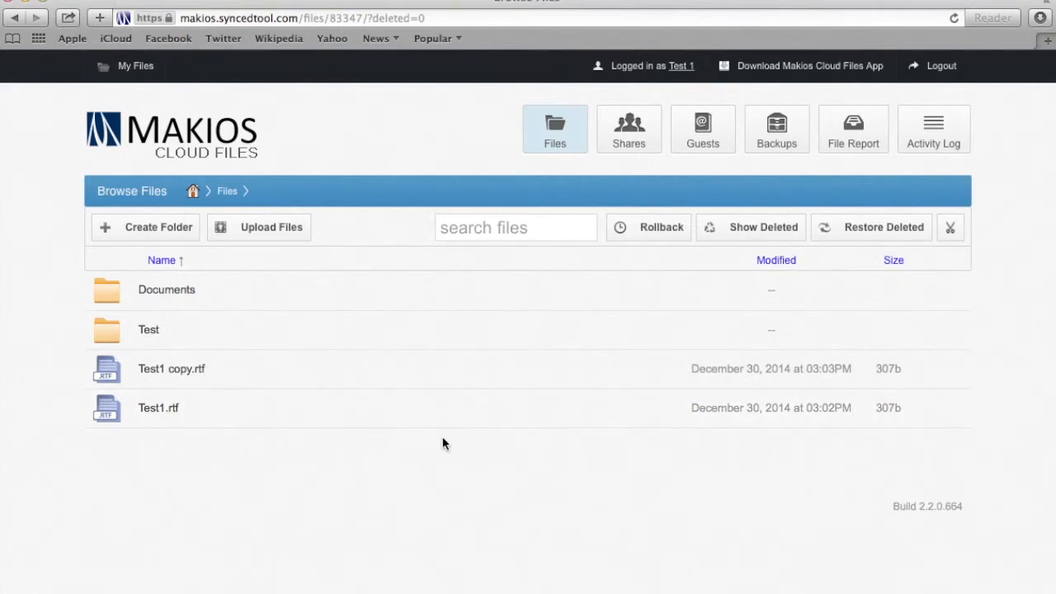
{"action": "left_click", "coordinate": [857, 237]}
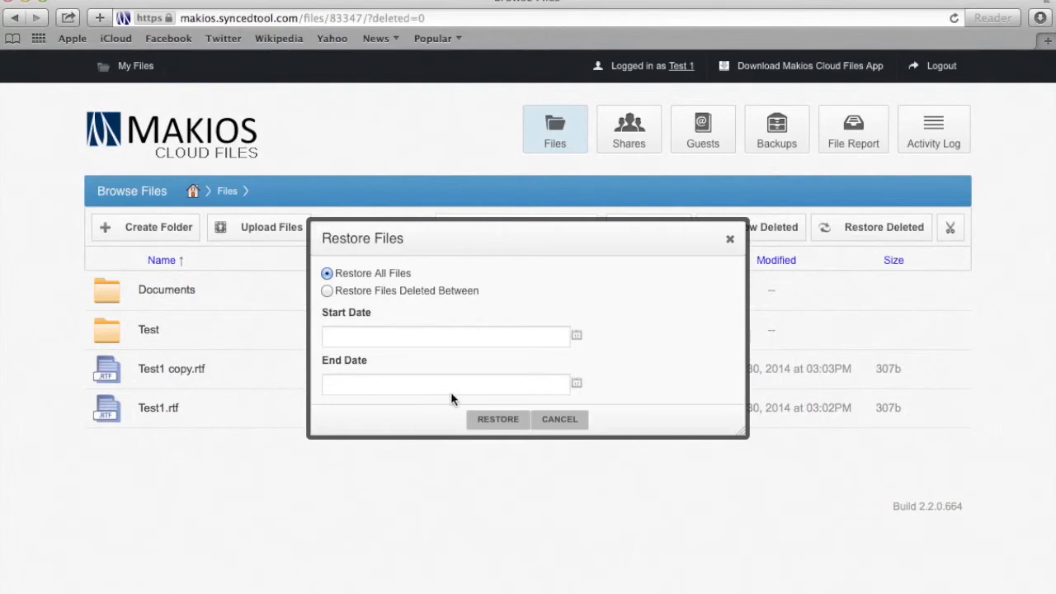
{"action": "left_click", "coordinate": [728, 242]}
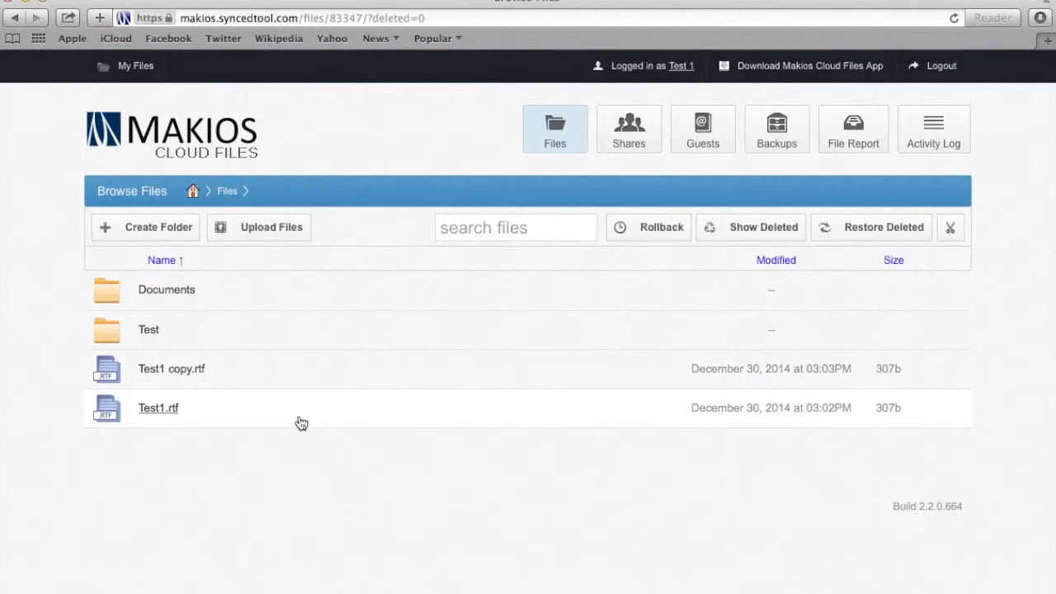
Delete Test1.rtf from the portal's file list and confirm the deletion
{"action": "right_click", "coordinate": [301, 423]}
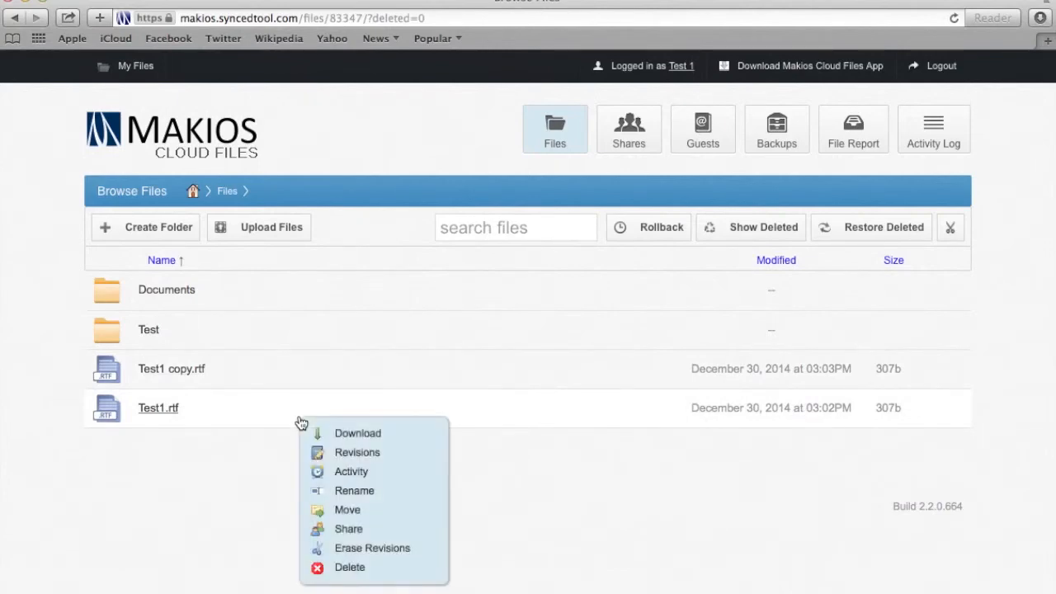
{"action": "left_click", "coordinate": [359, 569]}
{"action": "left_click", "coordinate": [660, 218]}
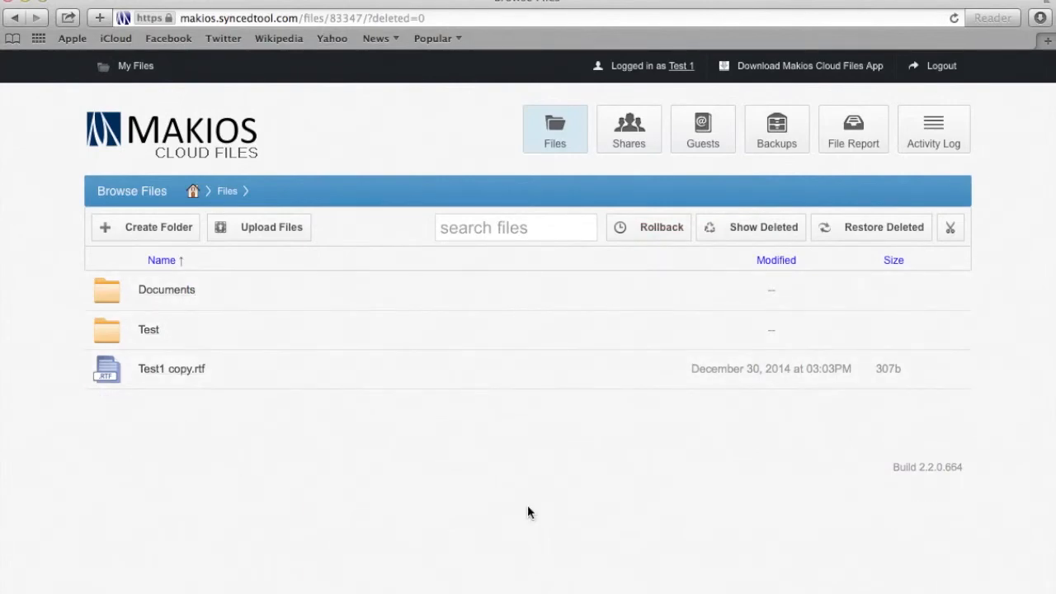
Show deleted files, restore Test1.rtf, then hide deleted files again
{"action": "left_click", "coordinate": [736, 233]}
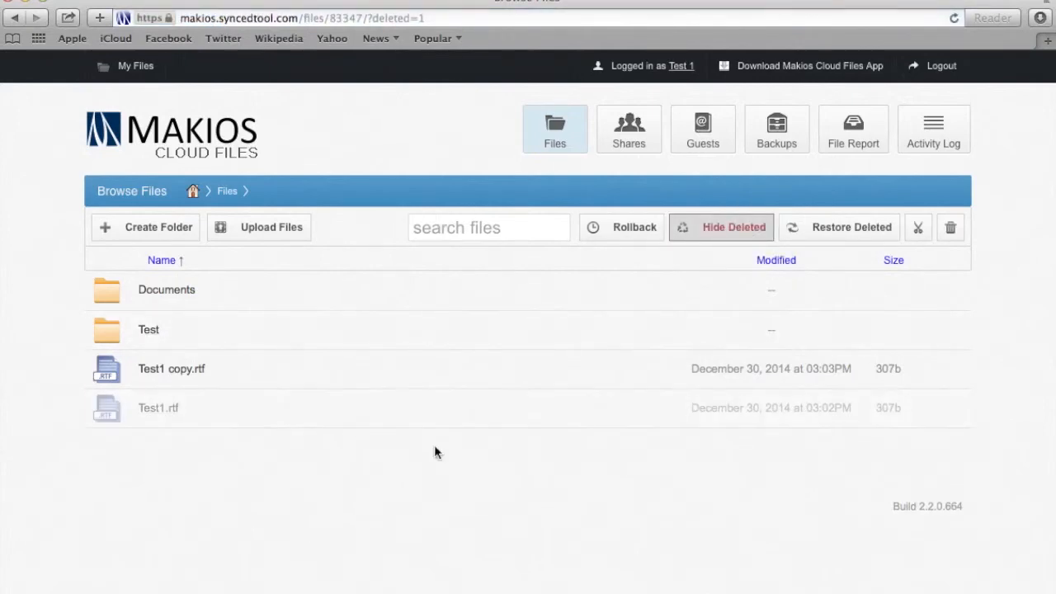
{"action": "left_click", "coordinate": [264, 403]}
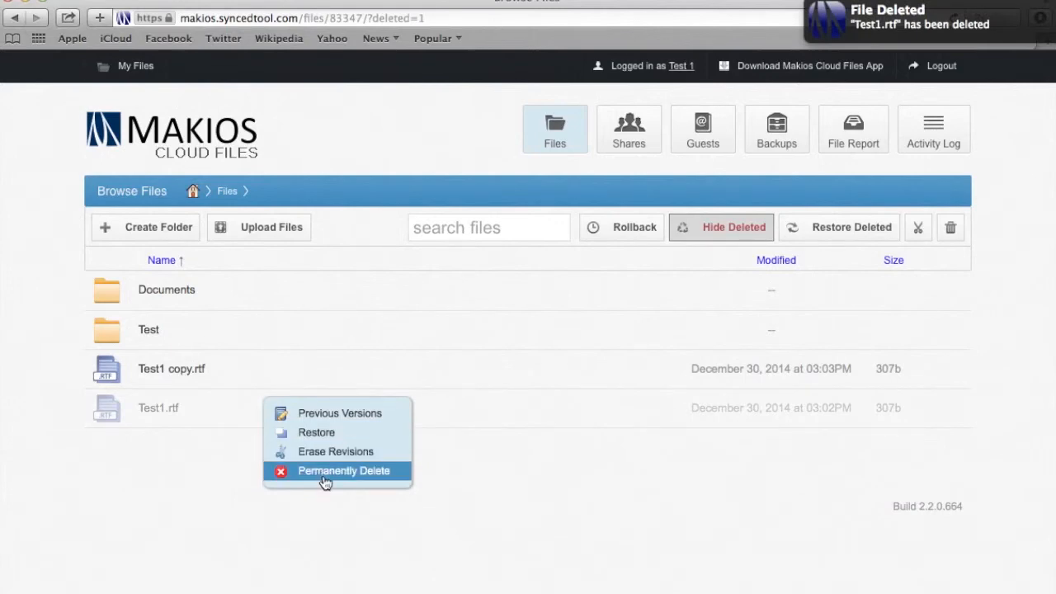
{"action": "left_click", "coordinate": [336, 436]}
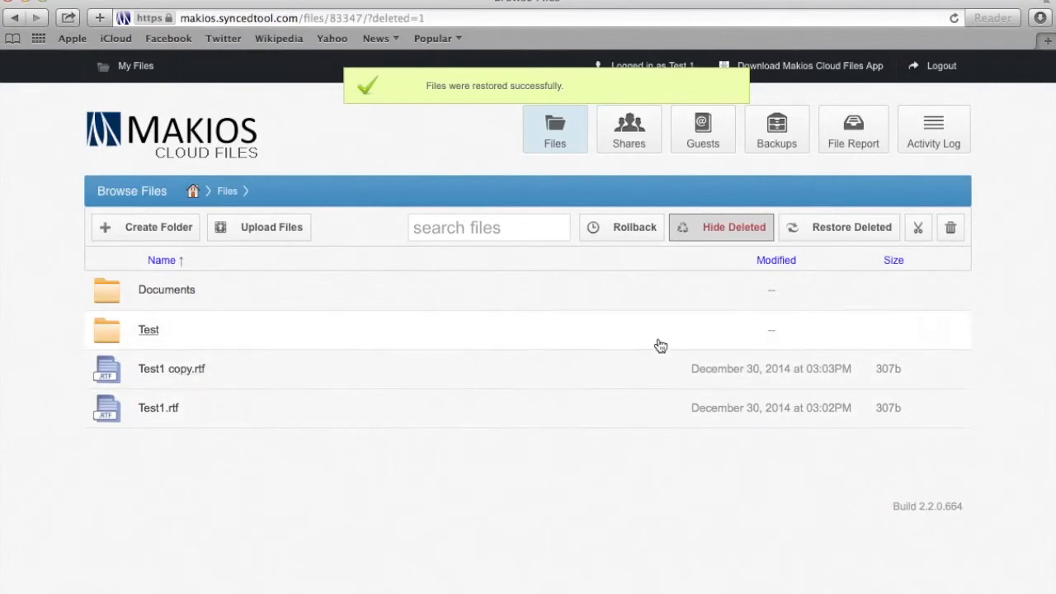
{"action": "left_click", "coordinate": [699, 235]}
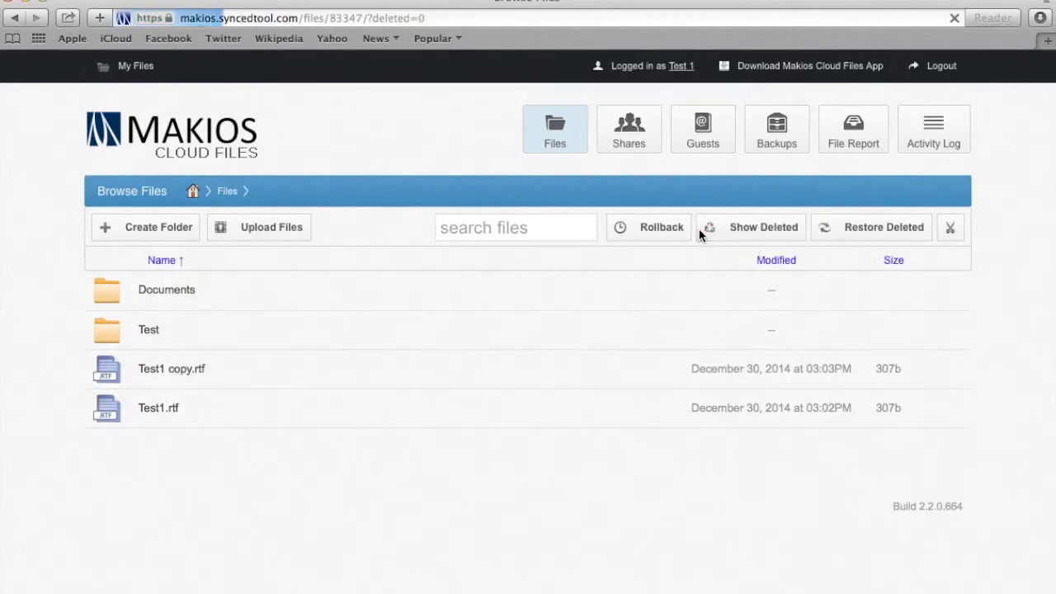